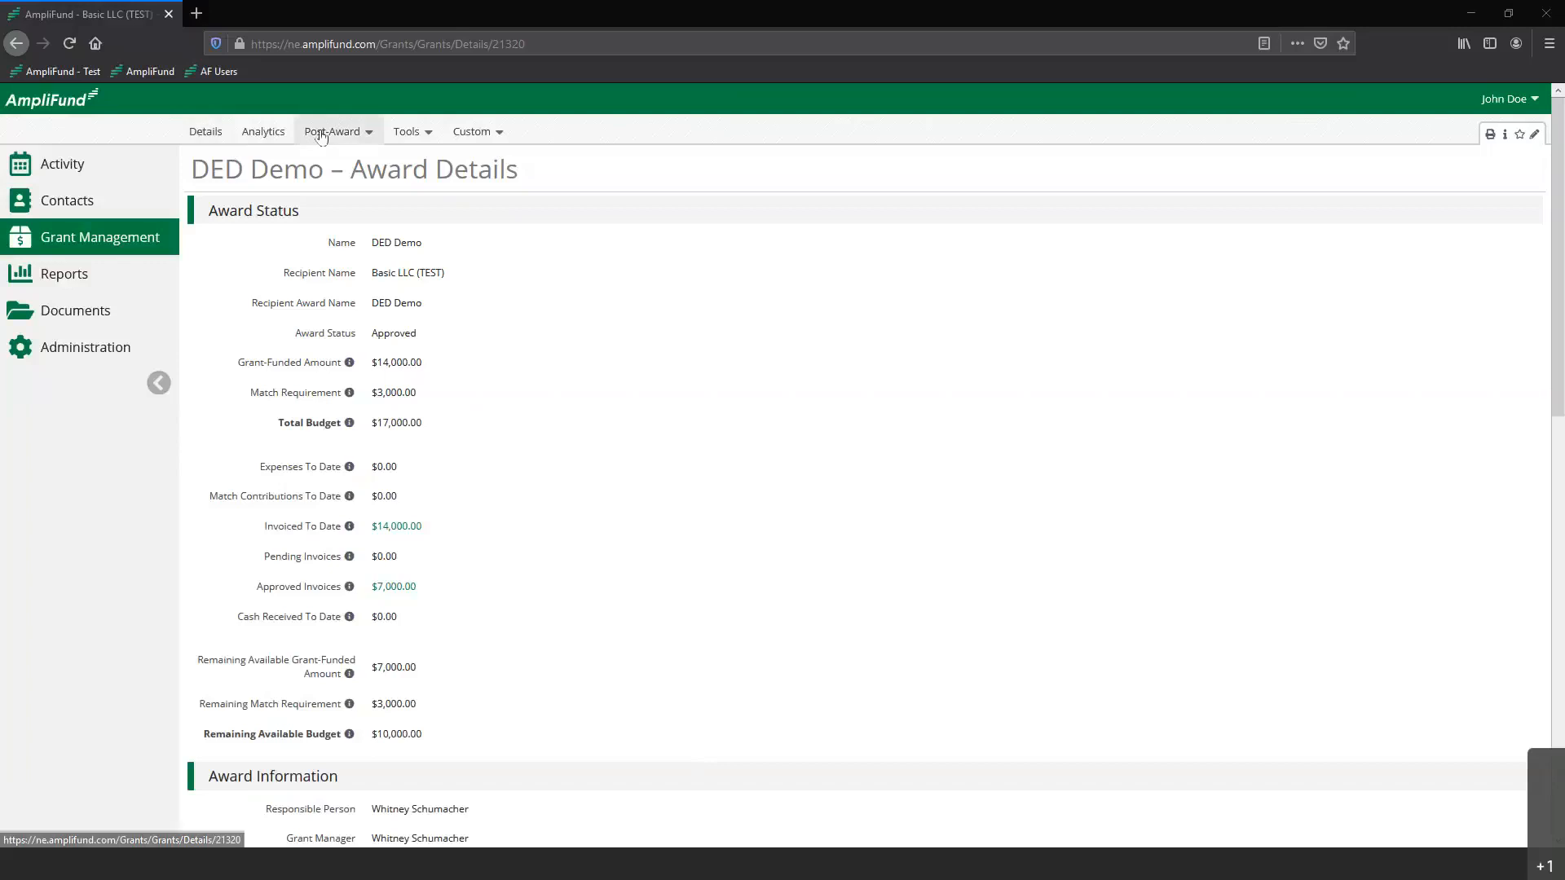
Open the award's Expenses and Budget pages, each in its own new browser tab
left_click(330, 132)
mouse_move(324, 159)
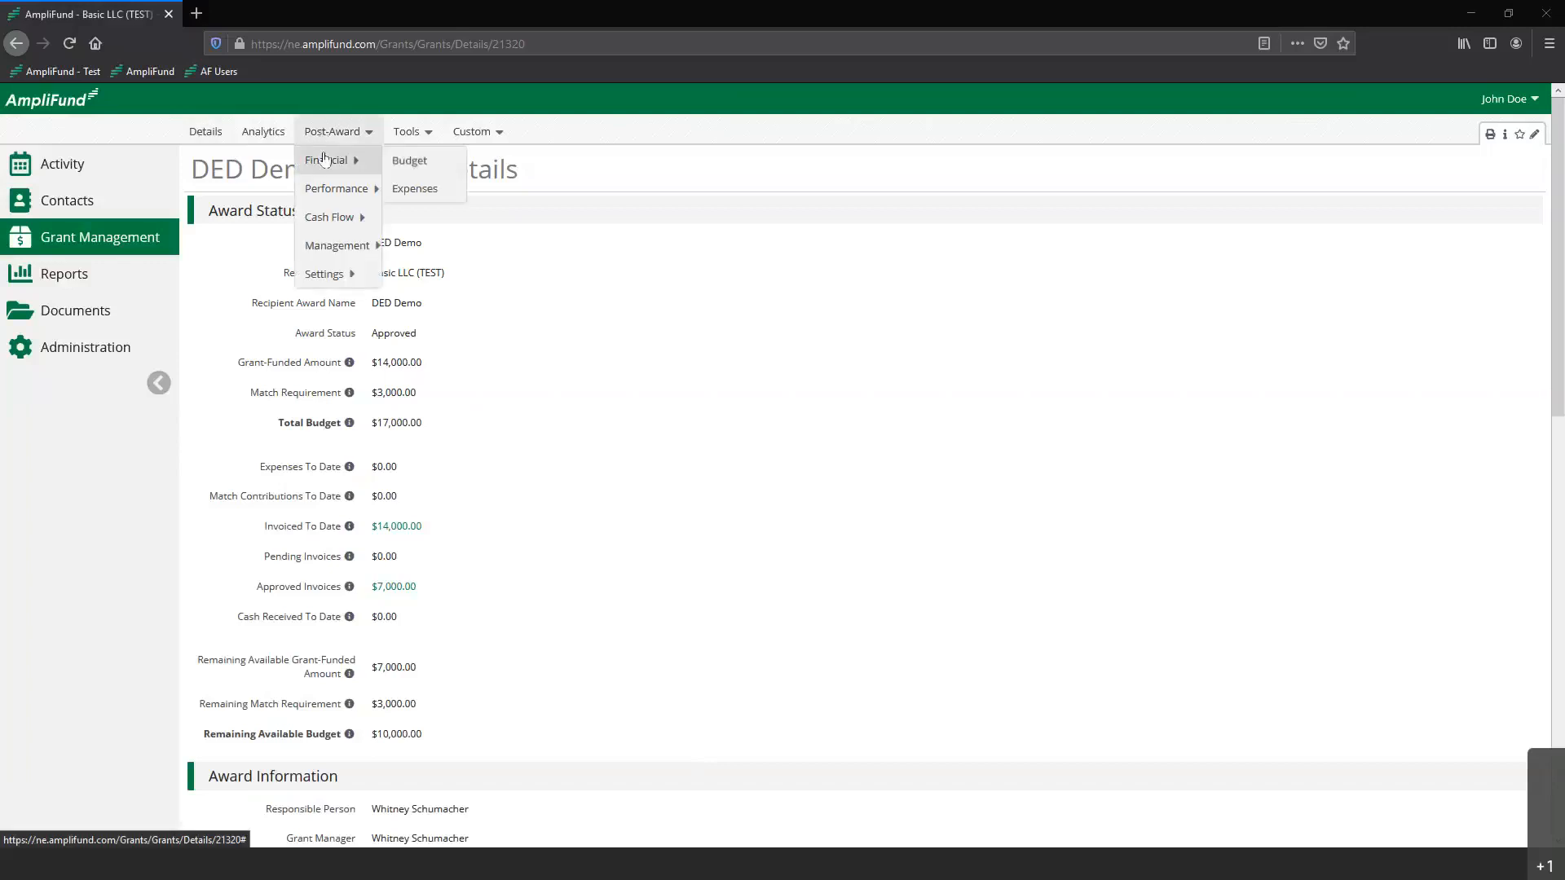
right_click(413, 198)
left_click(415, 204)
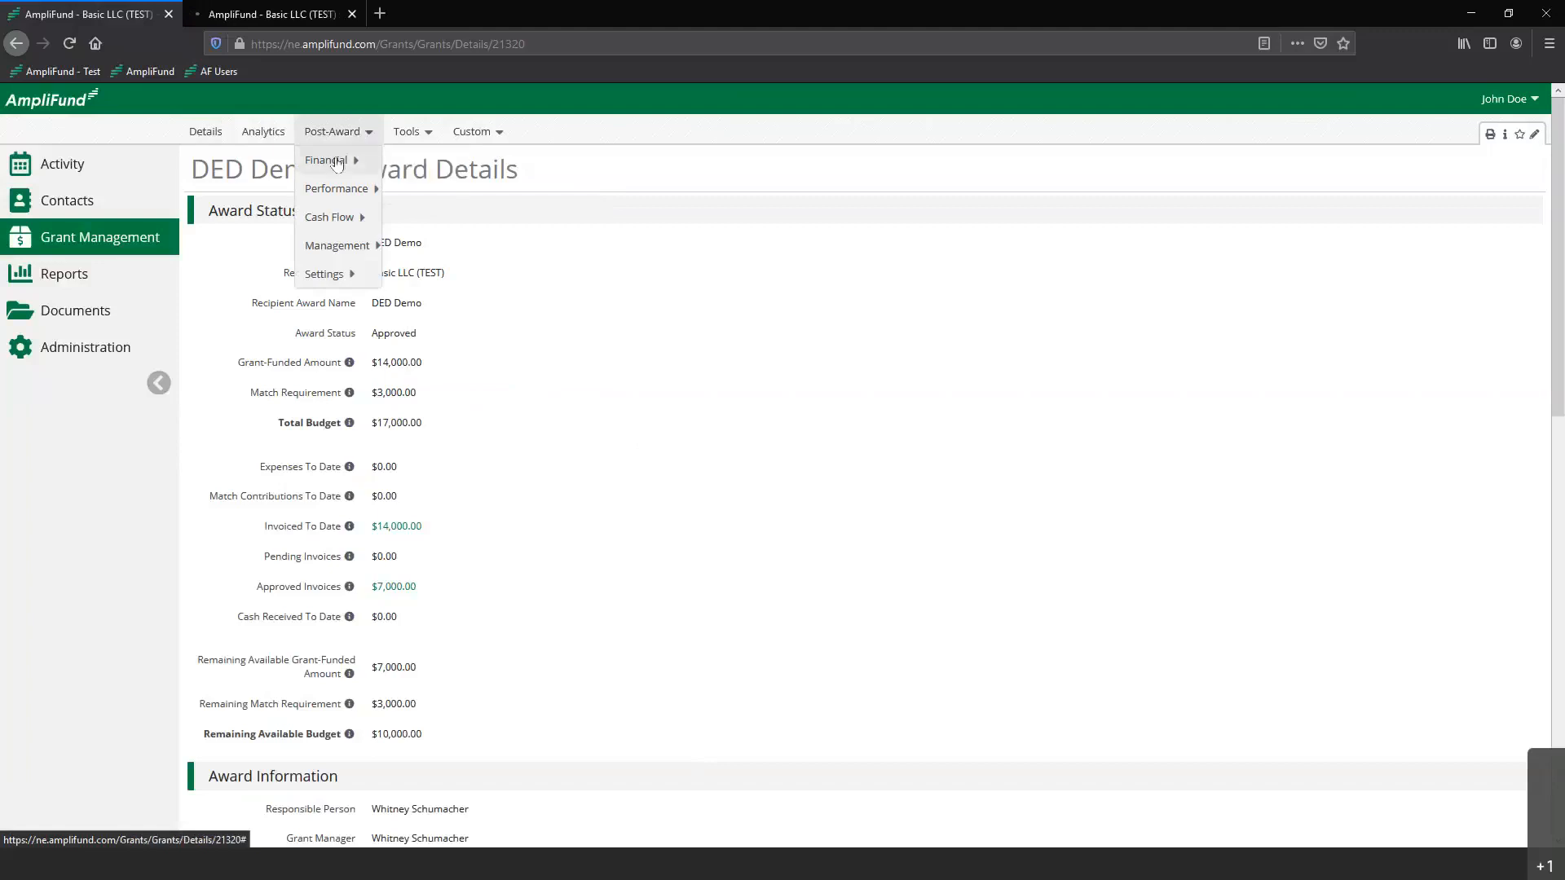
mouse_move(336, 163)
right_click(405, 161)
left_click(424, 172)
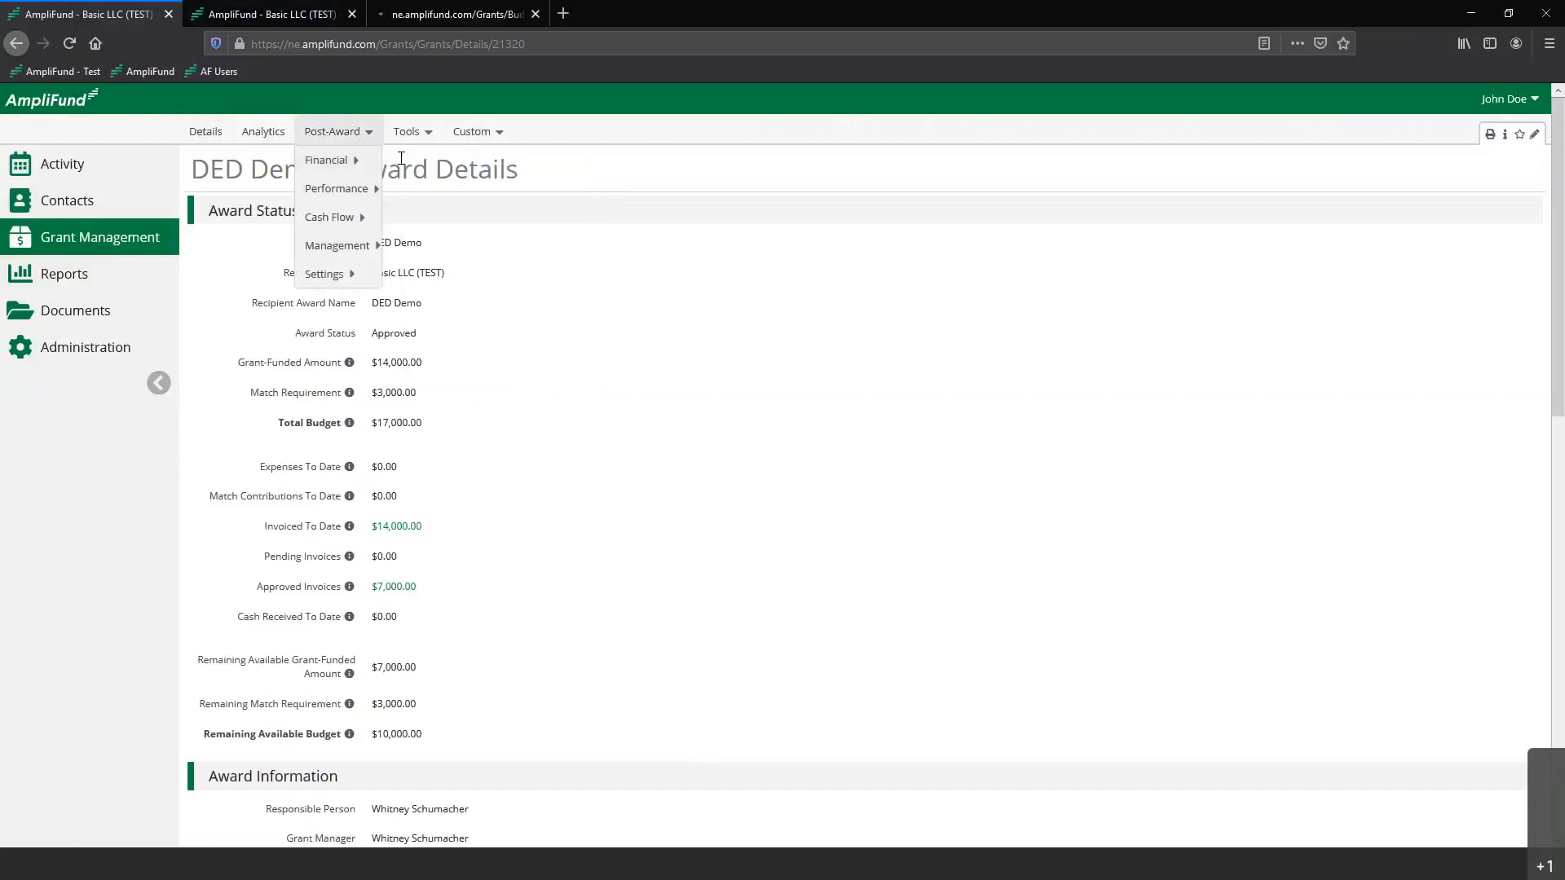
Review the DED Demo budget with its match column and the Consultant Fees - Planning Only category
left_click(453, 13)
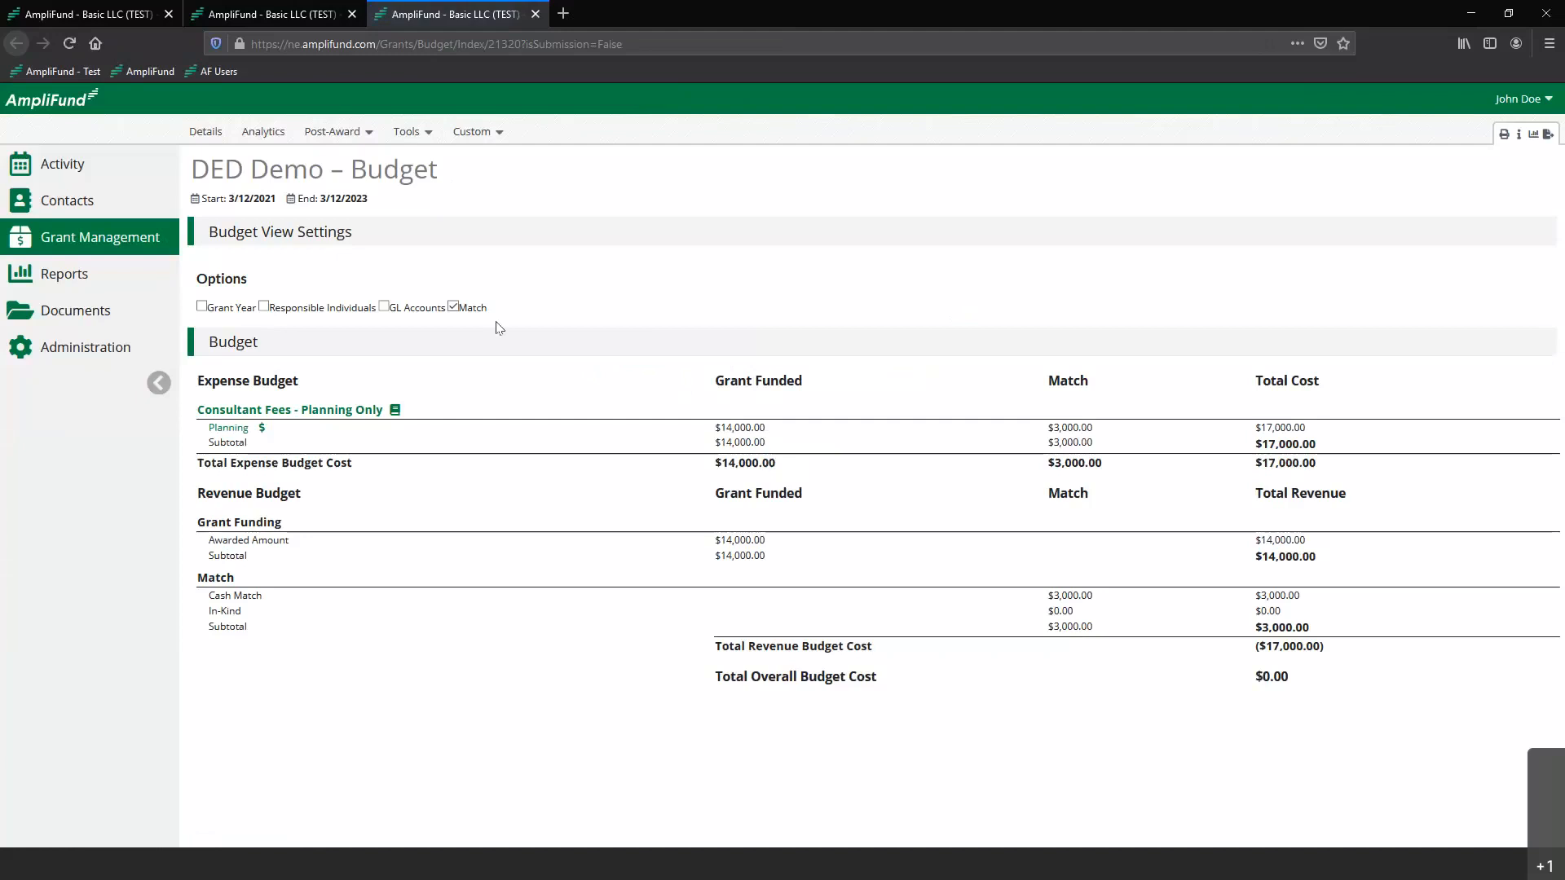
left_click(454, 307)
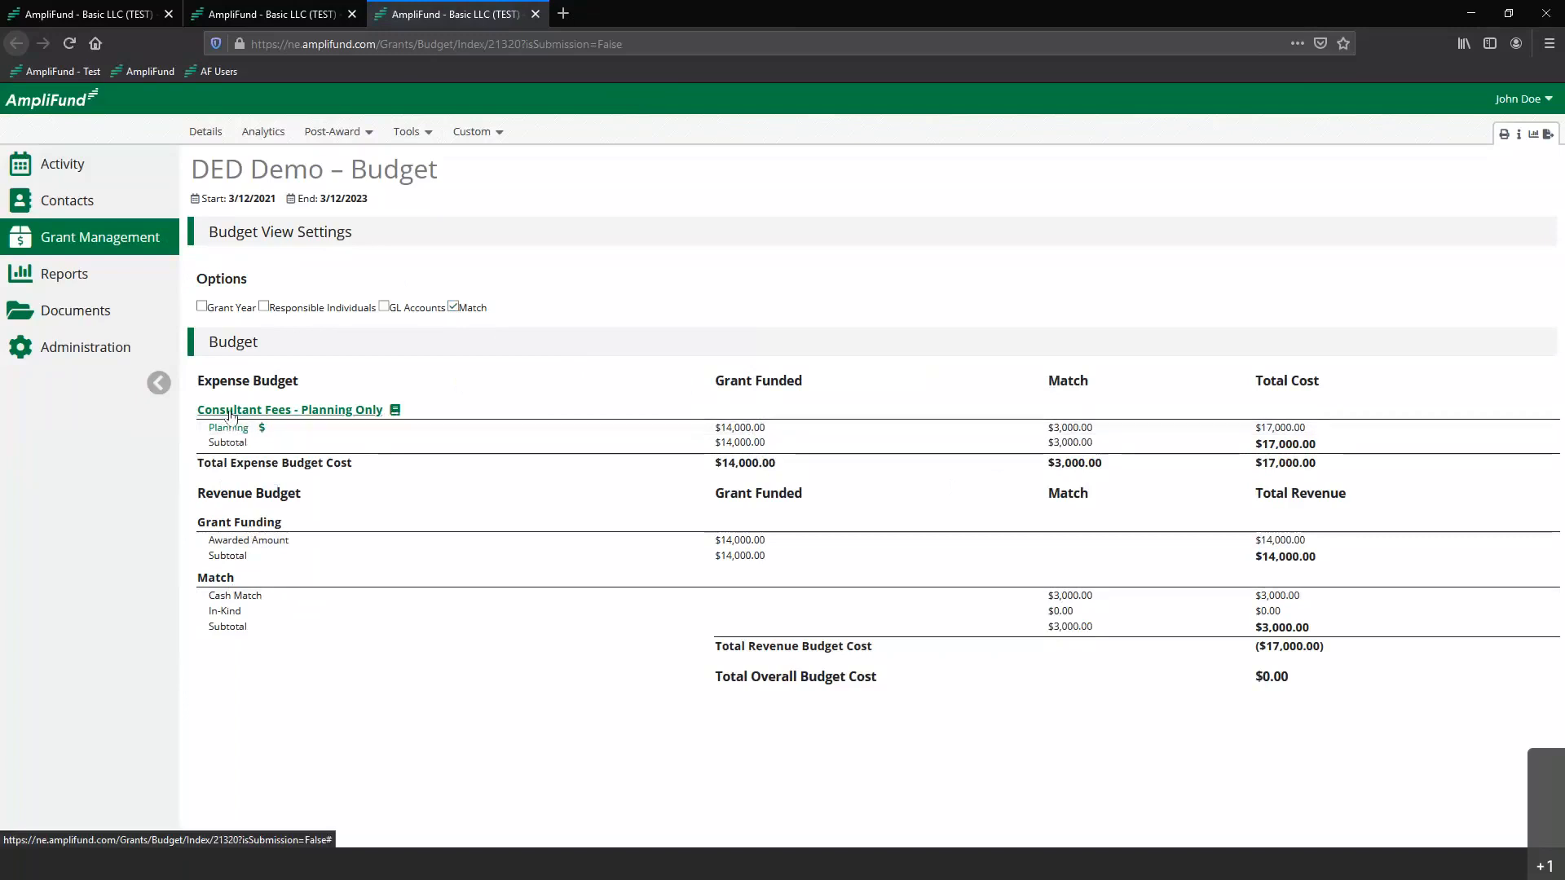
mouse_move(224, 414)
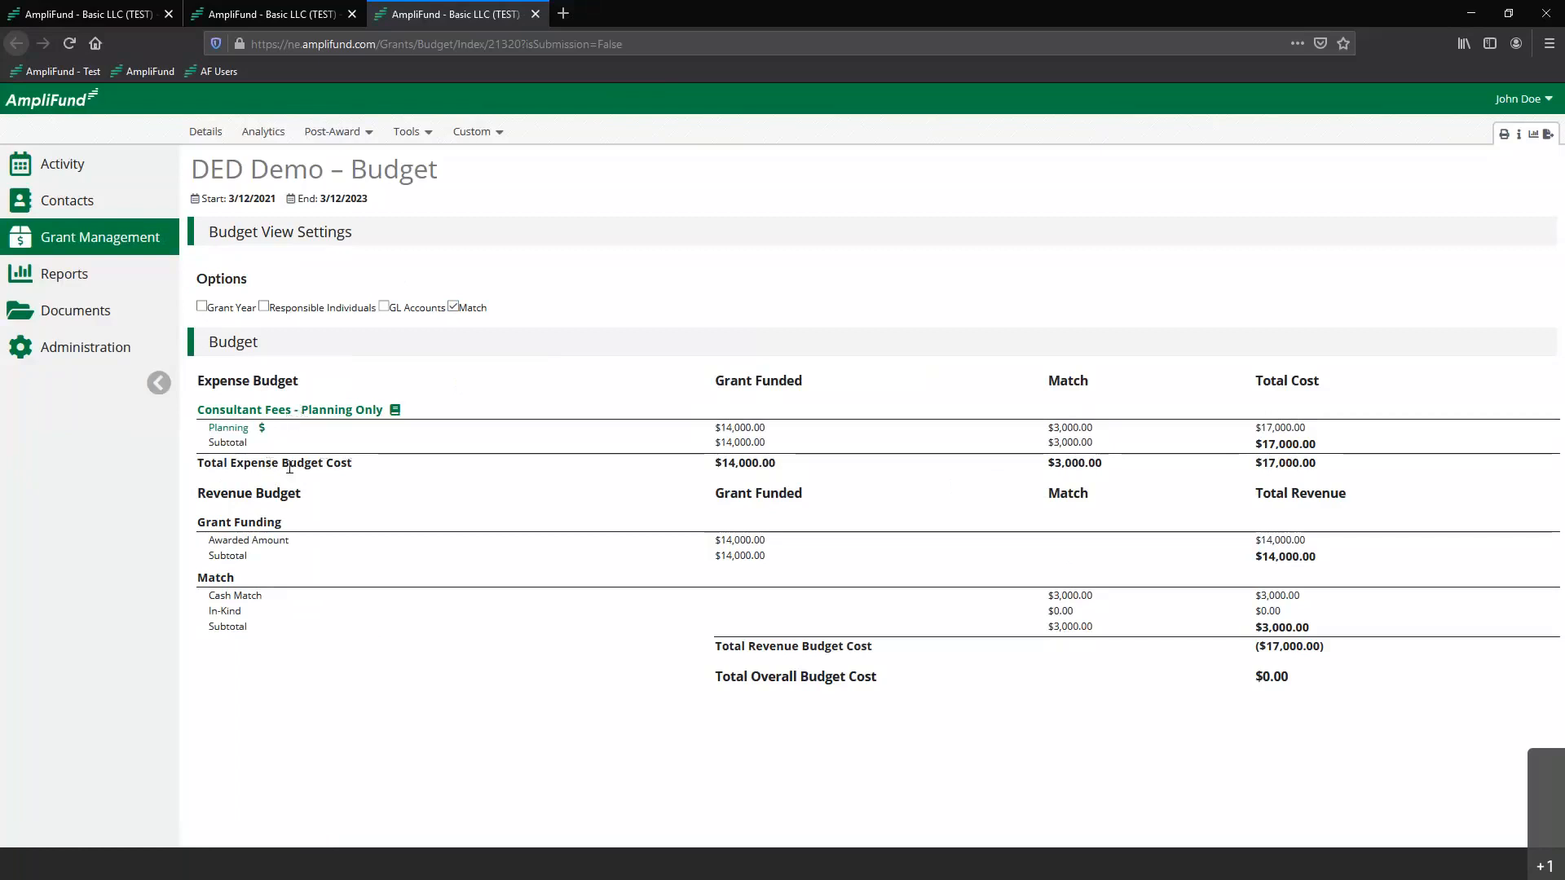
Show Total Budgeted, Total Expensed, Budget Category and Total Remaining in the expenses list, hide Responsible Individual, Created By, GL Account and Payee, and run it
left_click(303, 15)
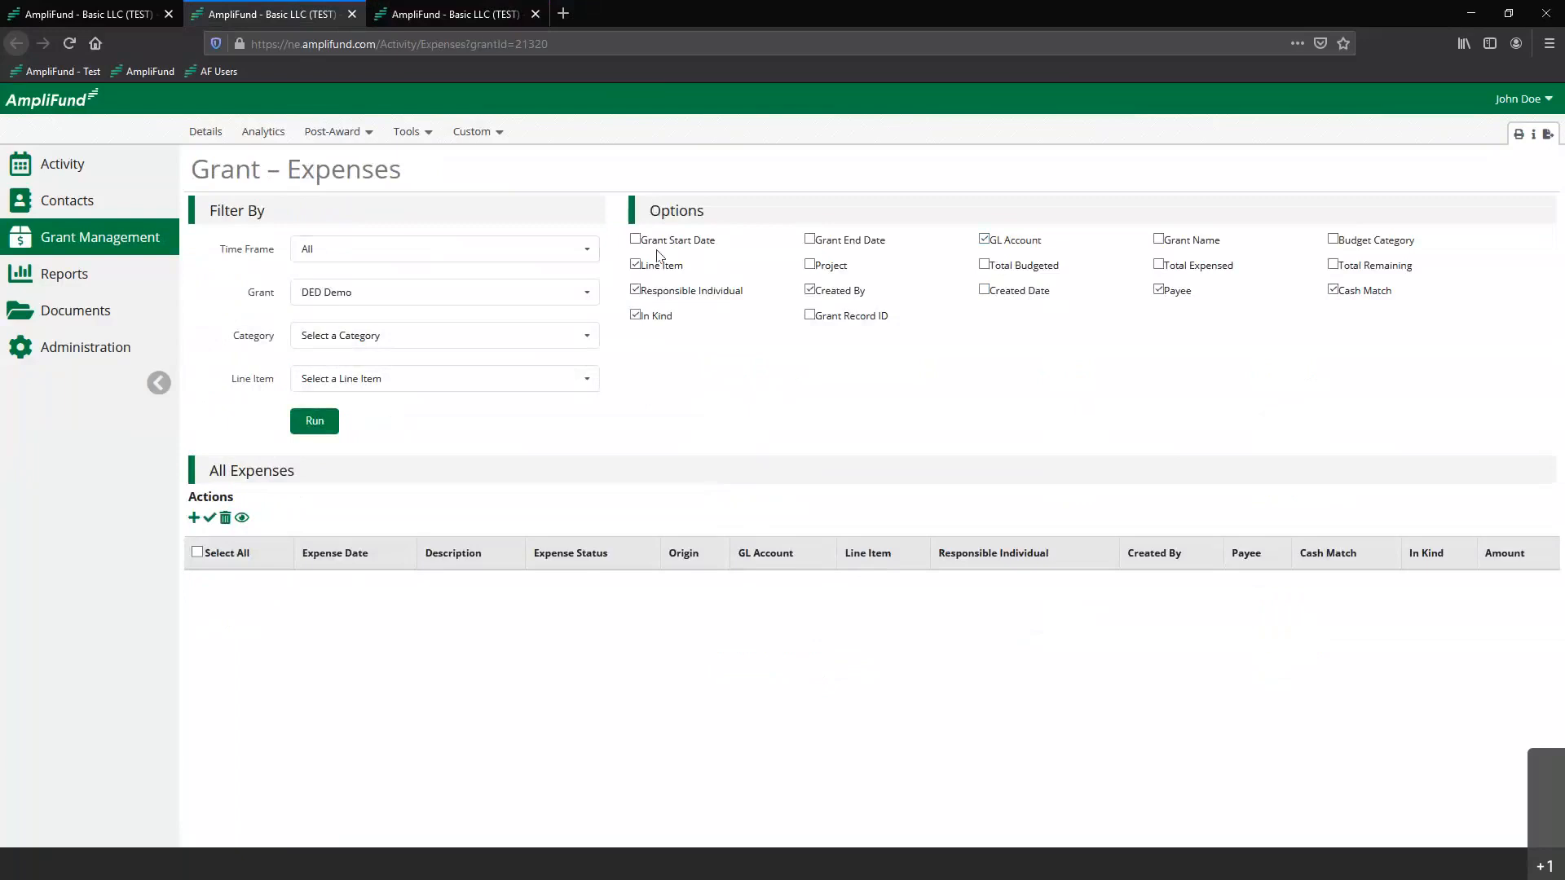
left_click(637, 291)
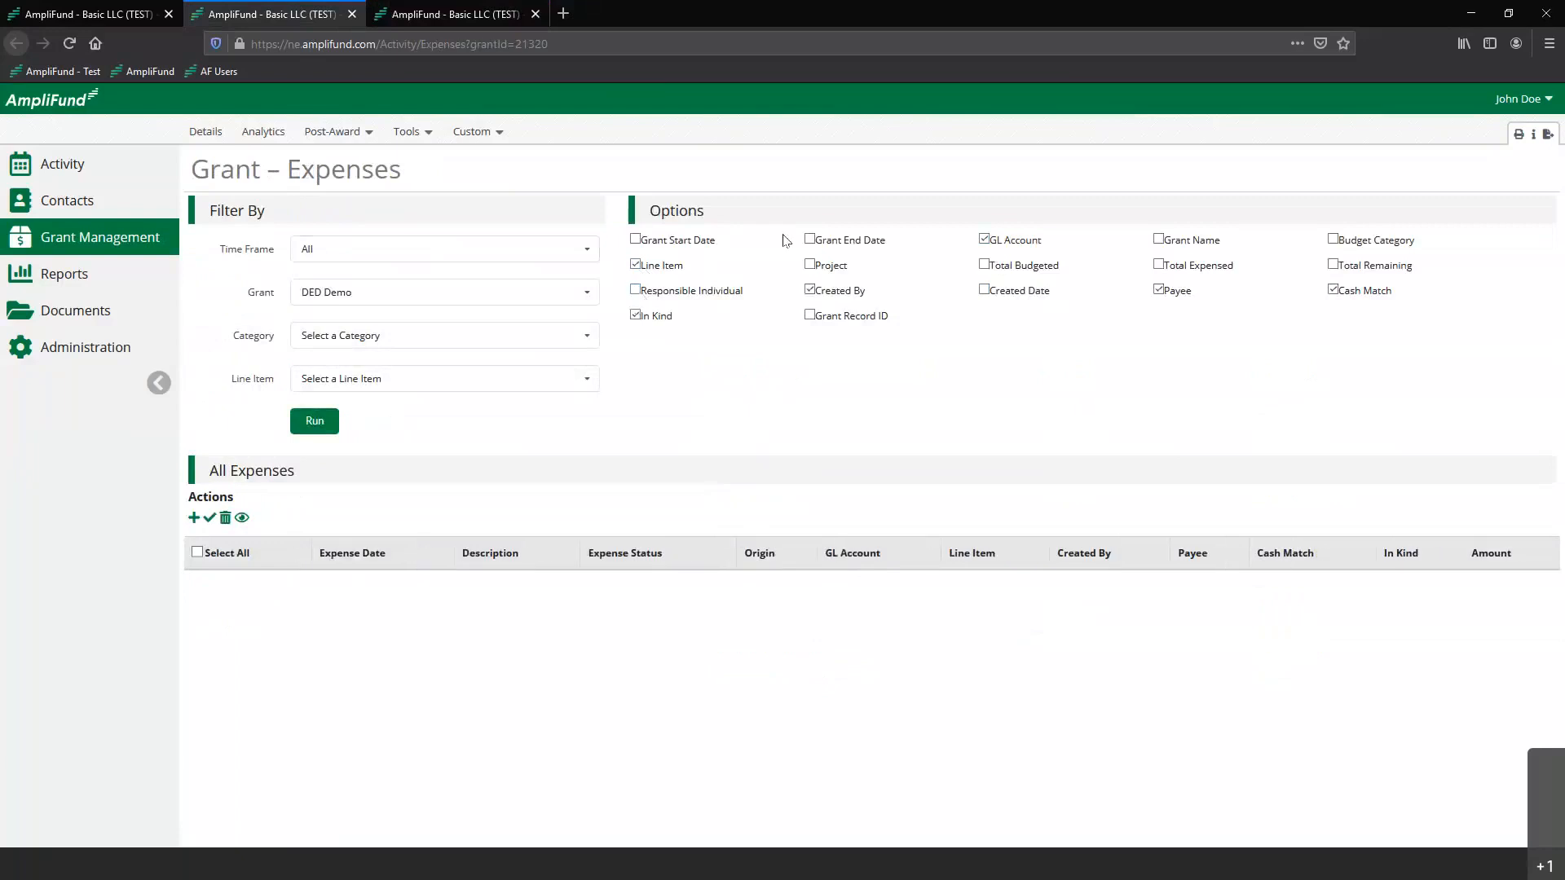
left_click(811, 290)
left_click(983, 240)
left_click(984, 265)
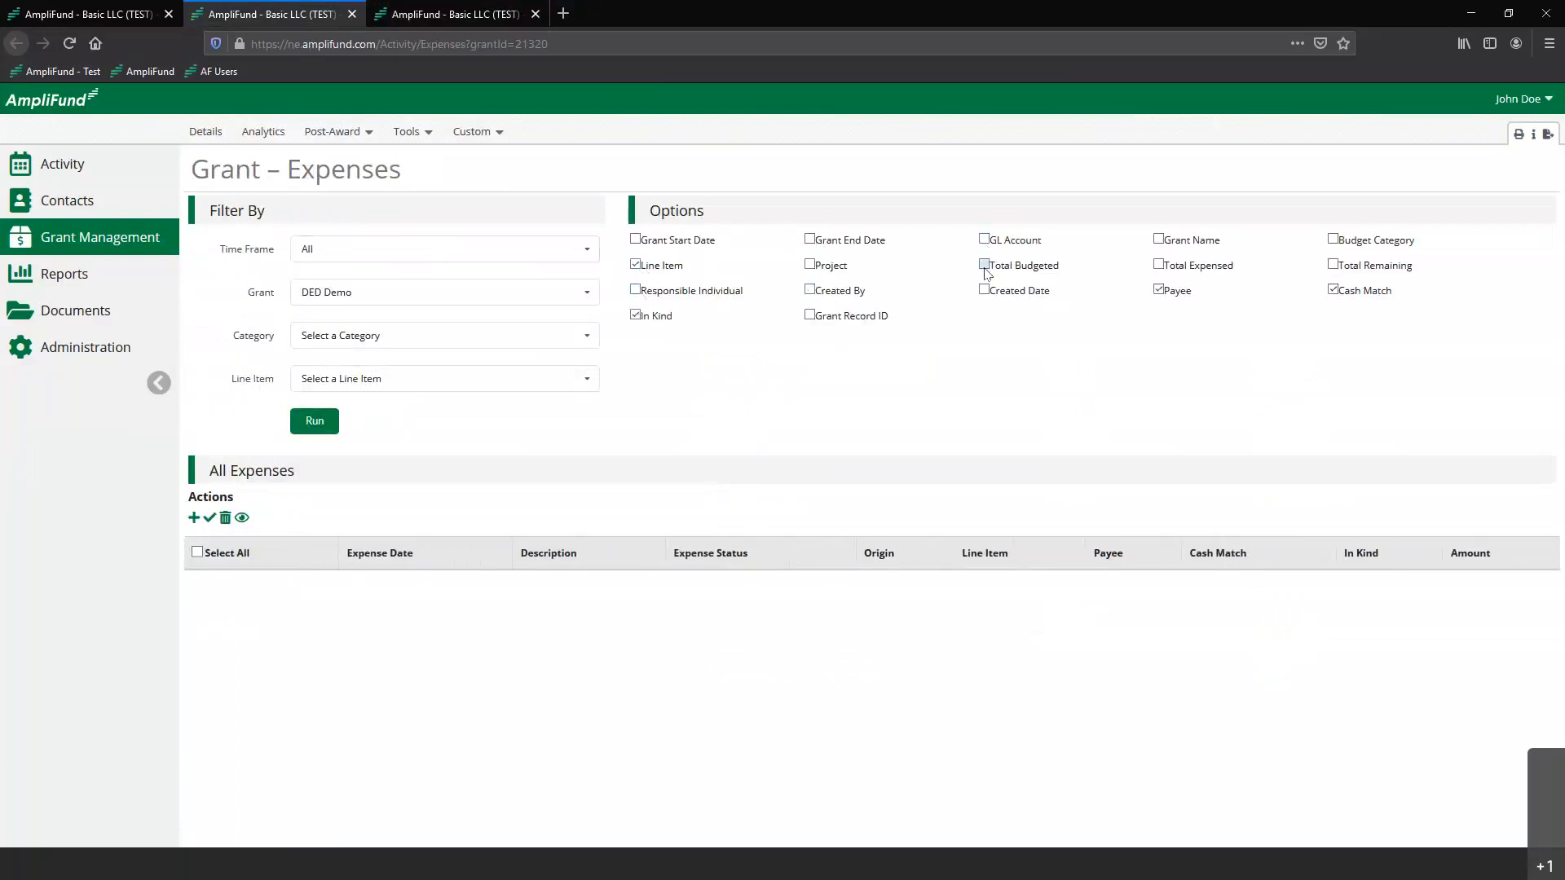
left_click(1159, 265)
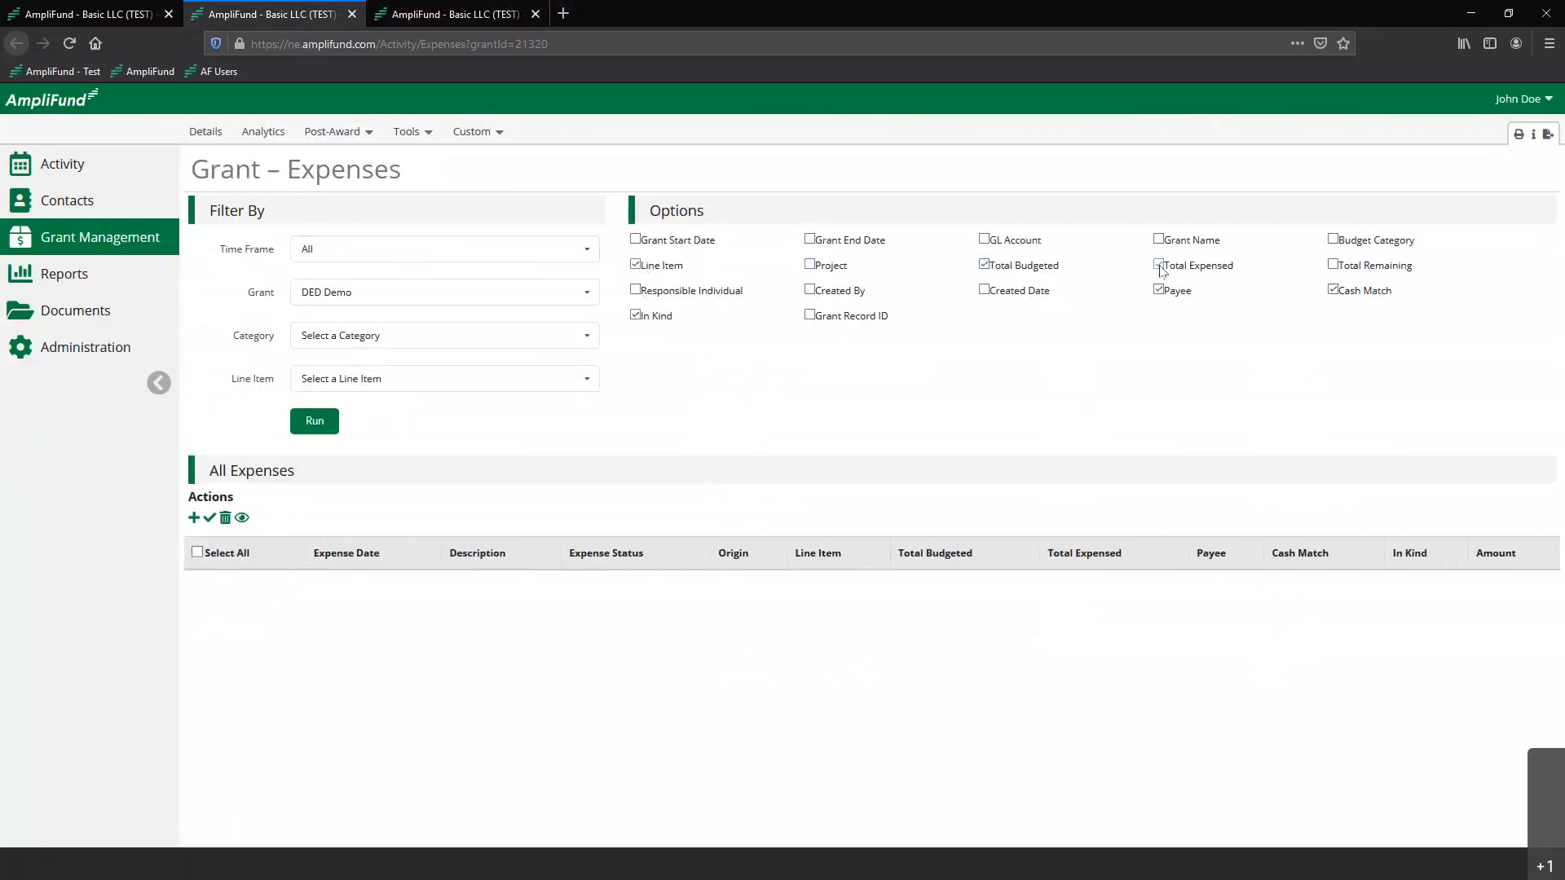
left_click(1158, 290)
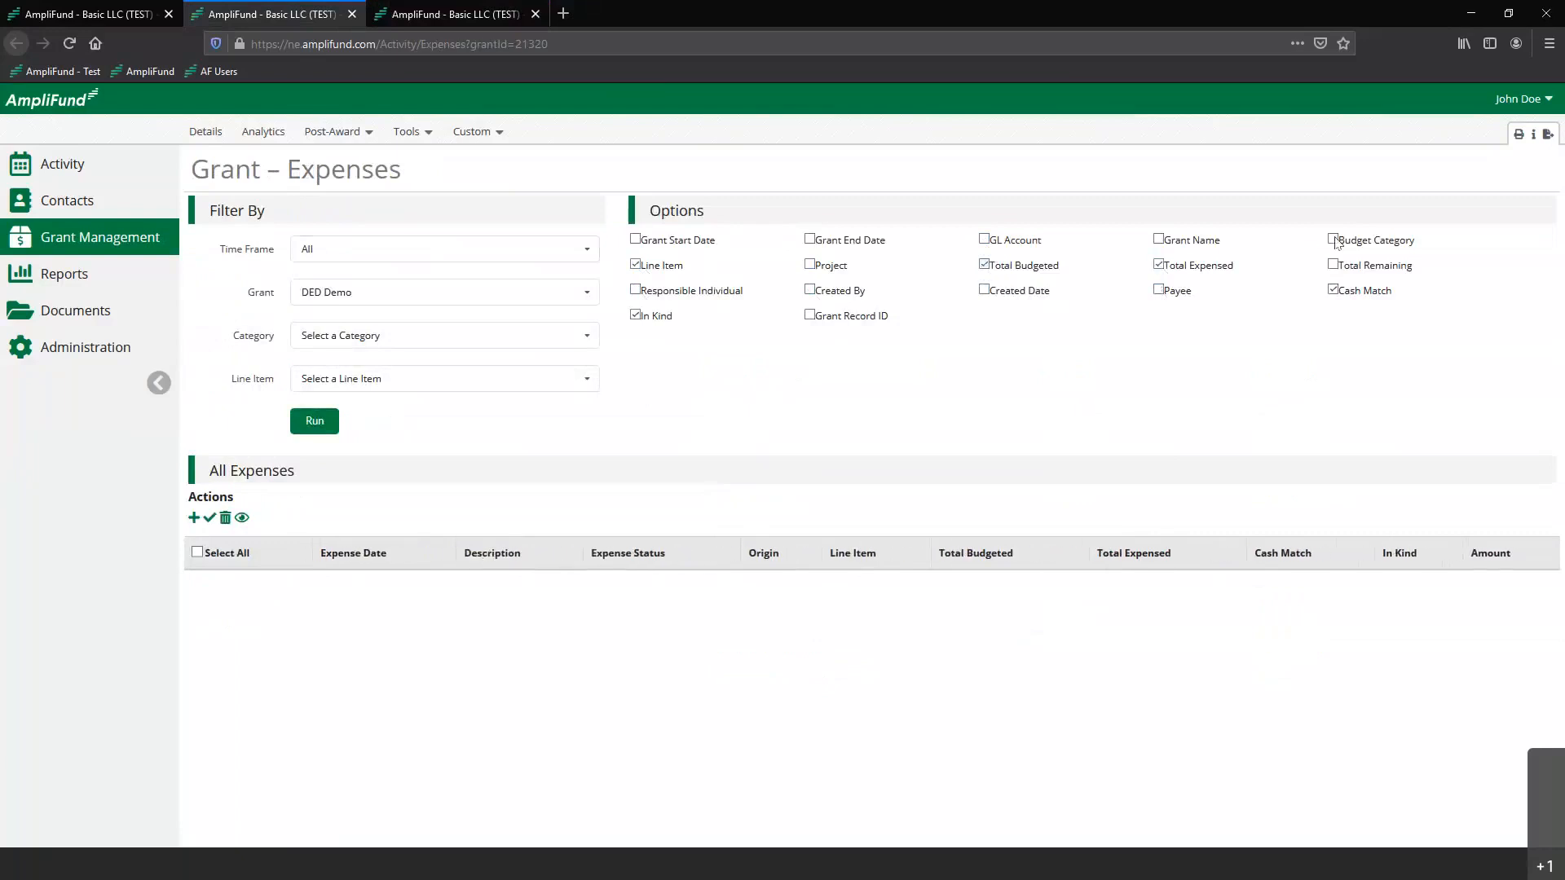
left_click(1333, 240)
left_click(1335, 265)
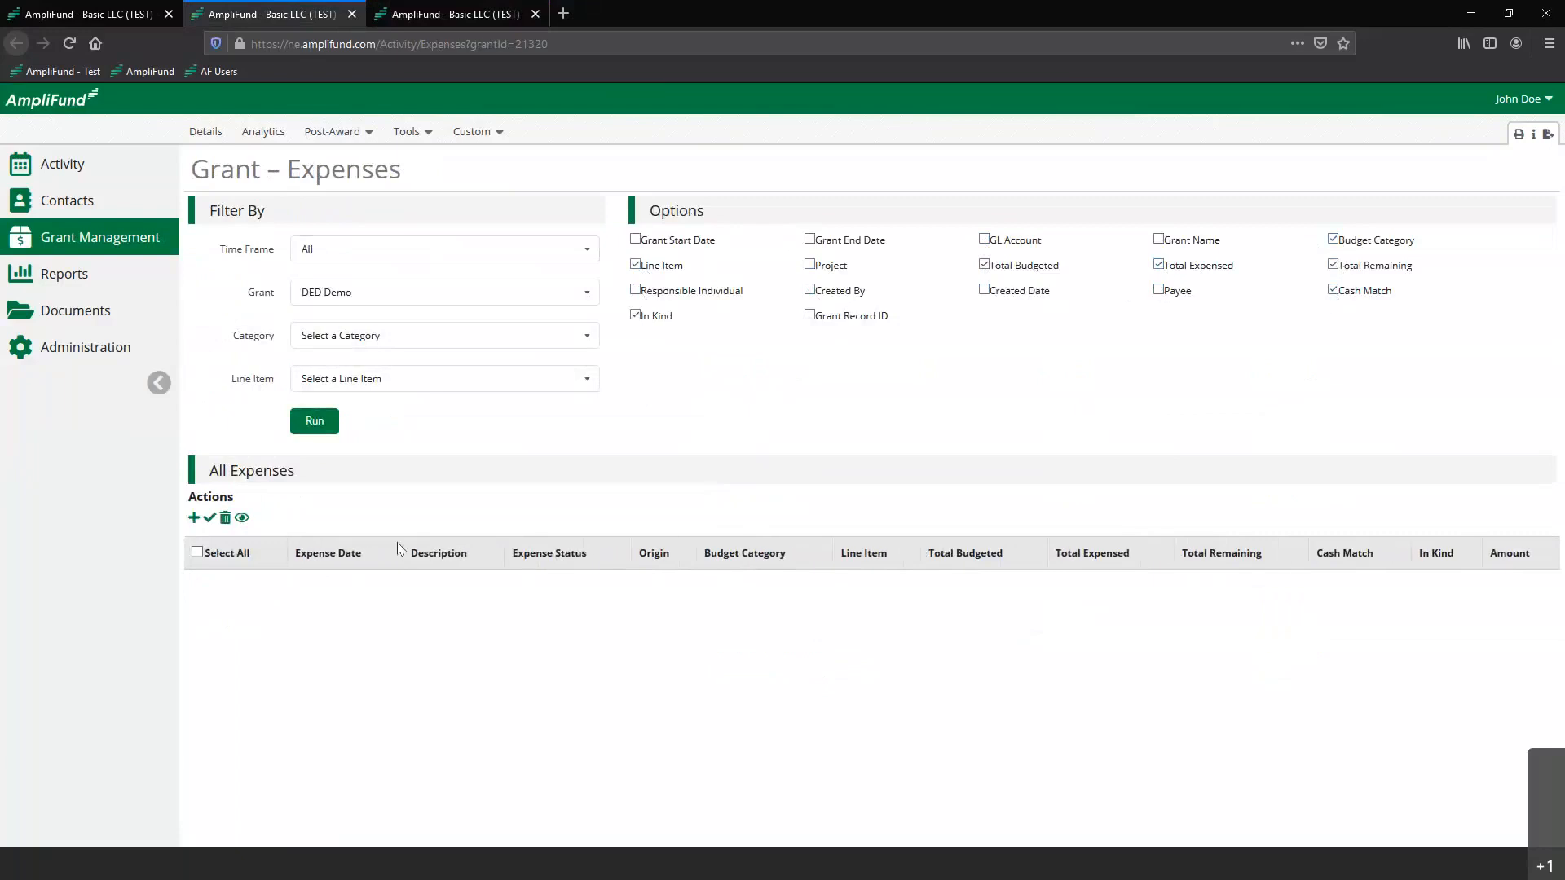
left_click(316, 421)
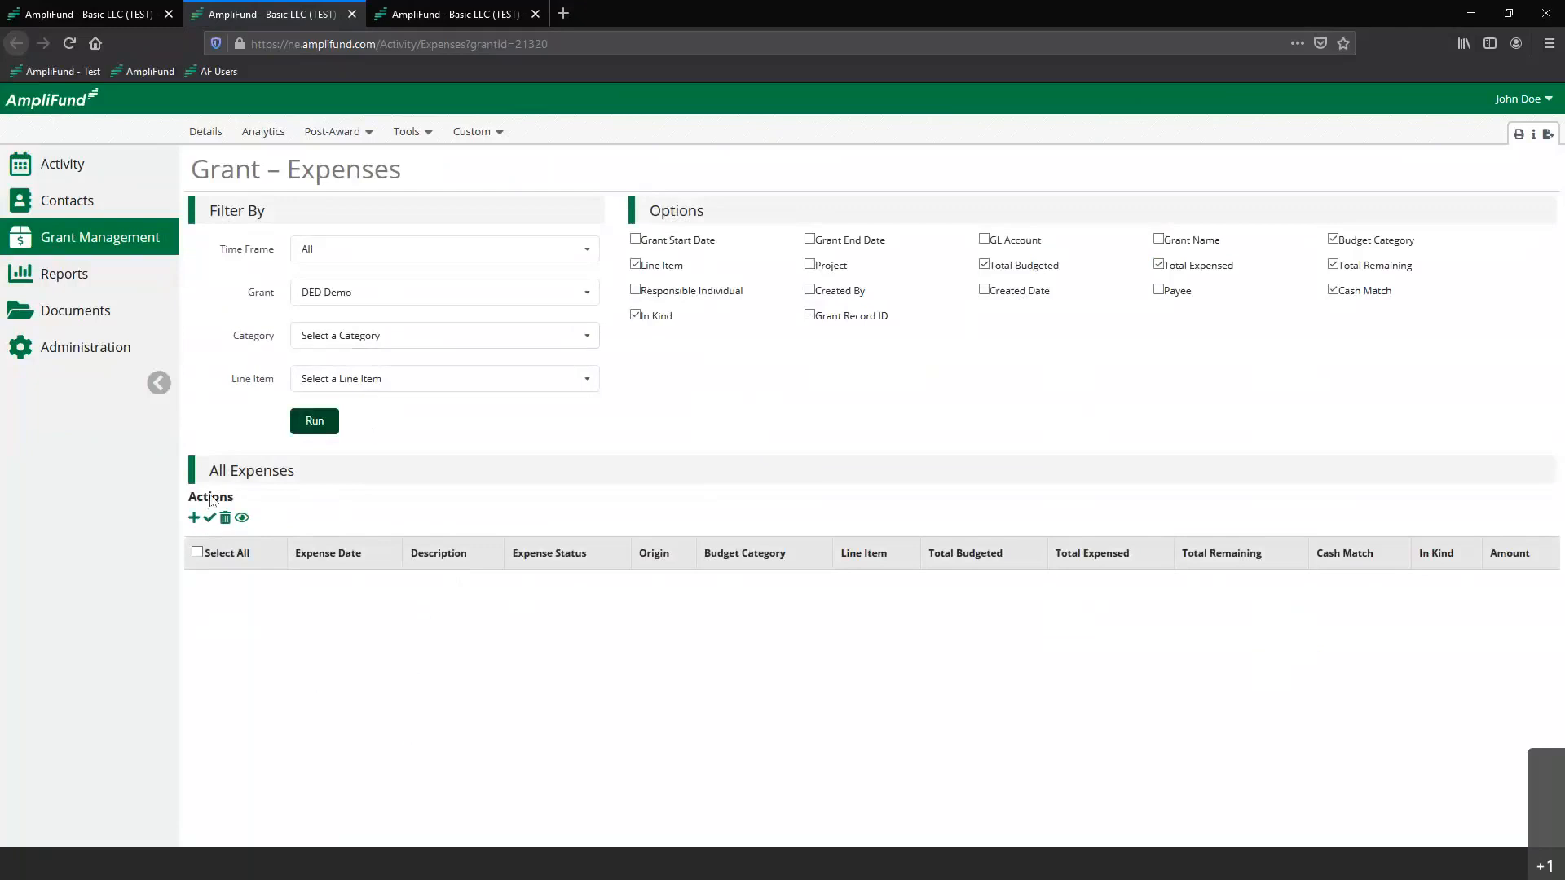
Start a new expense in the Consultant Fees - Planning Only category with the Planning line item
left_click(193, 519)
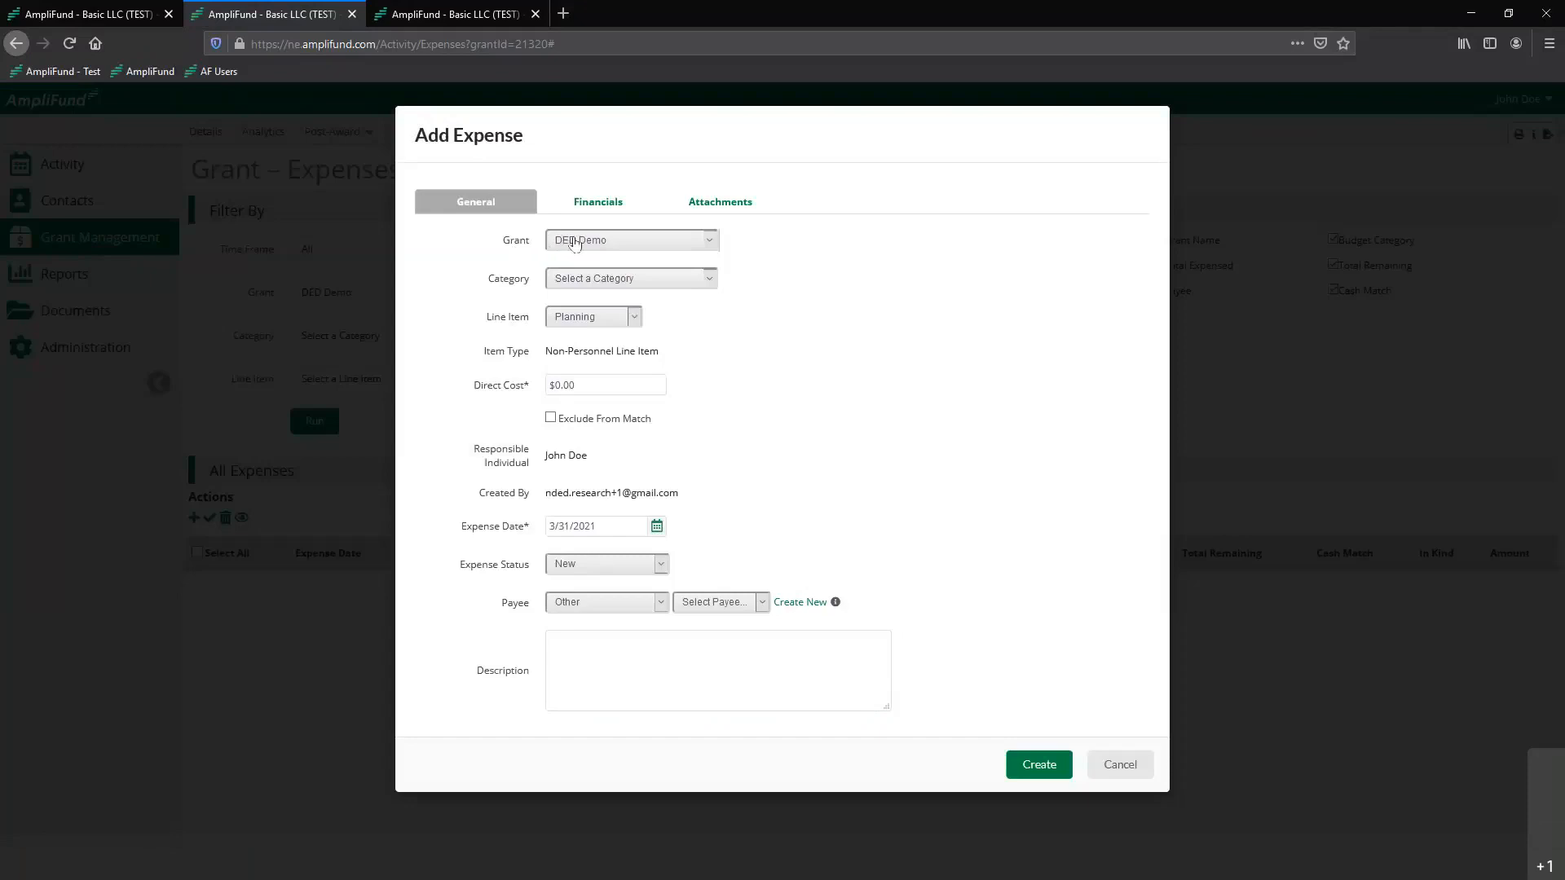
left_click(577, 282)
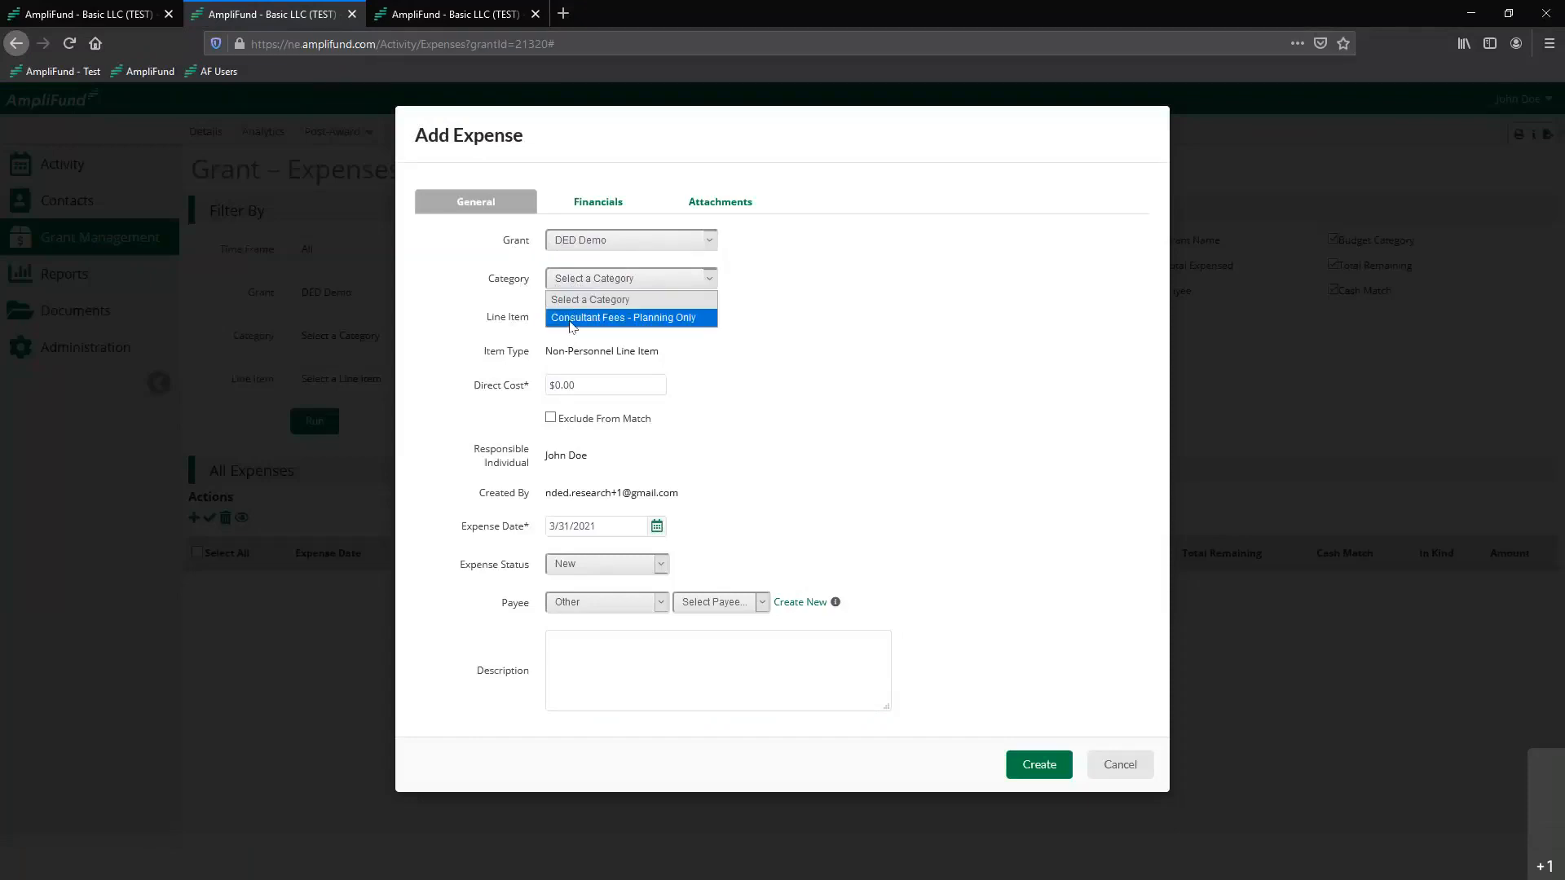
left_click(572, 318)
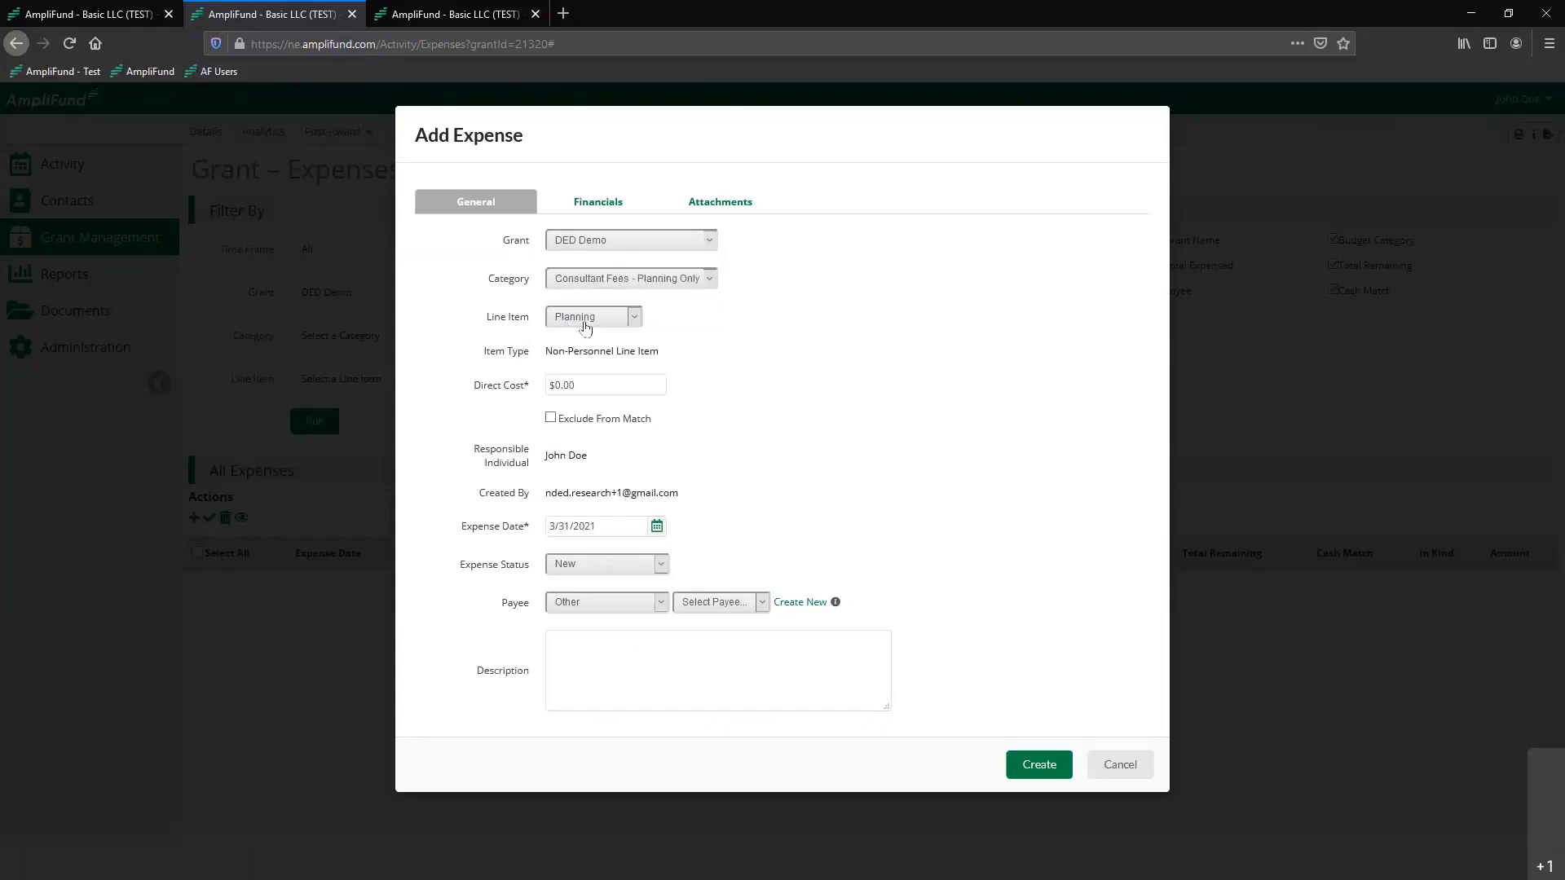
left_click(585, 325)
left_click(573, 341)
Set the expense's direct cost to $5,000 and its date to 3/21/2021
left_click(583, 383)
left_click(583, 383)
type("5,000")
left_click(829, 416)
left_click(655, 528)
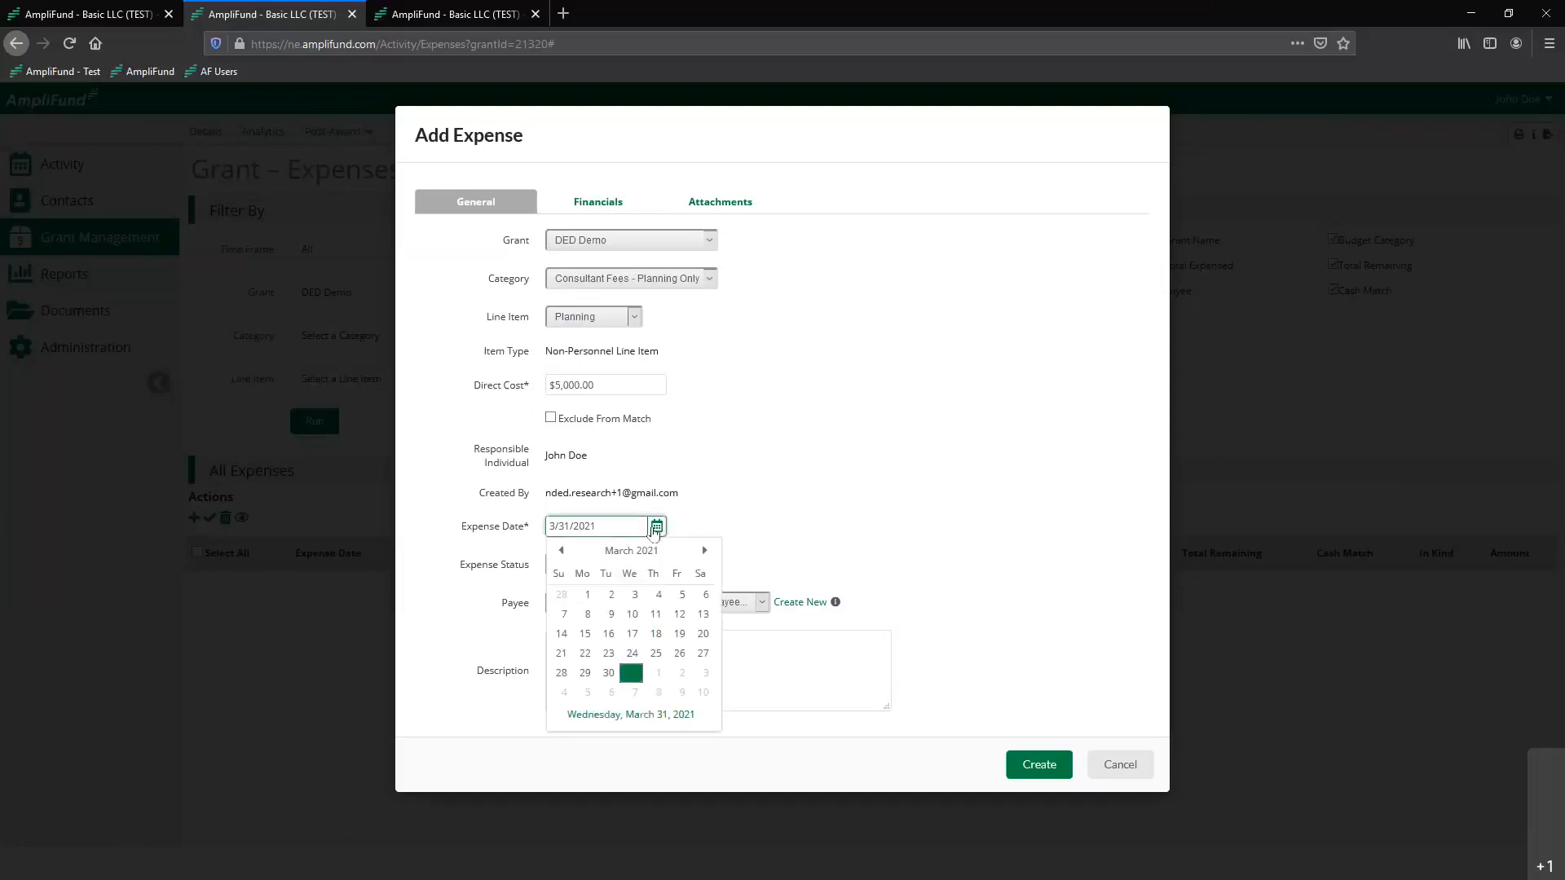
left_click(559, 652)
left_click(837, 468)
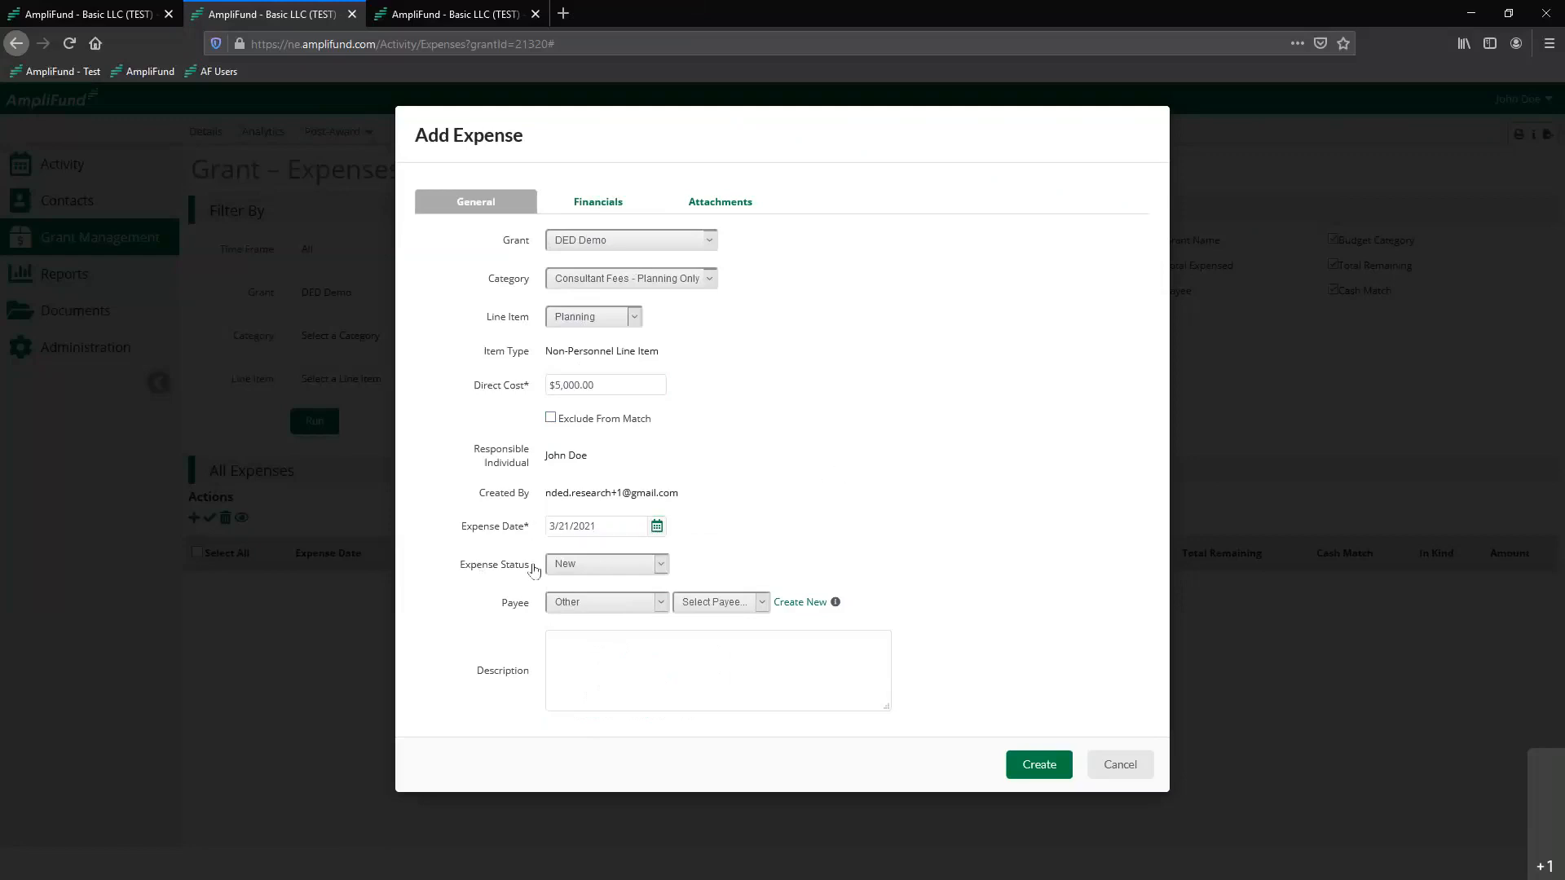
Set the expense status to Reviewed and enter "Invoice 3333" as the description
left_click(560, 565)
left_click(585, 615)
left_click(578, 568)
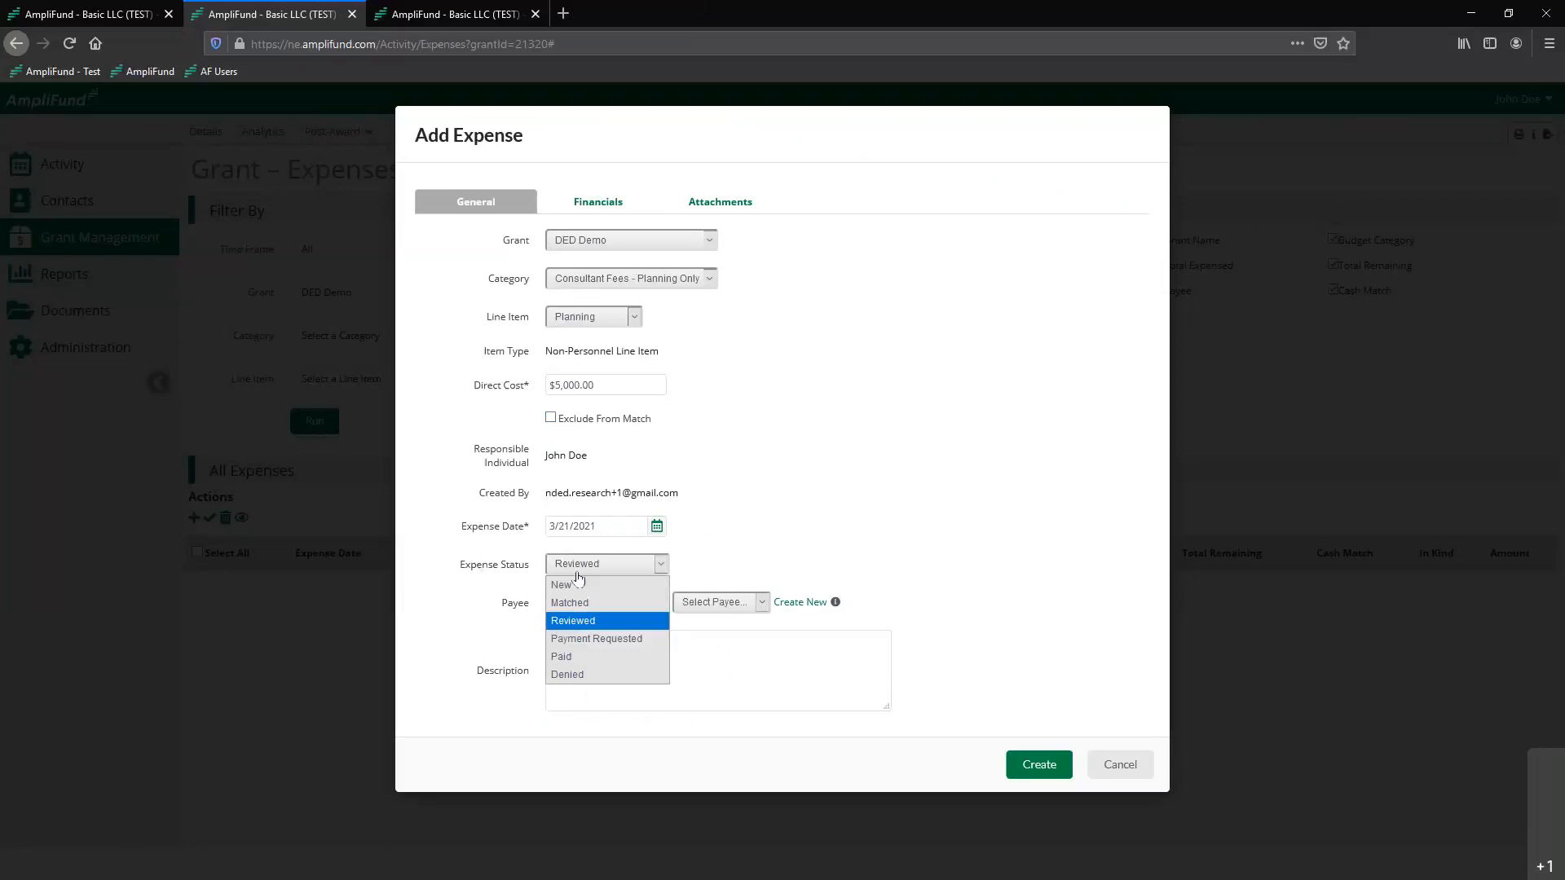
left_click(585, 623)
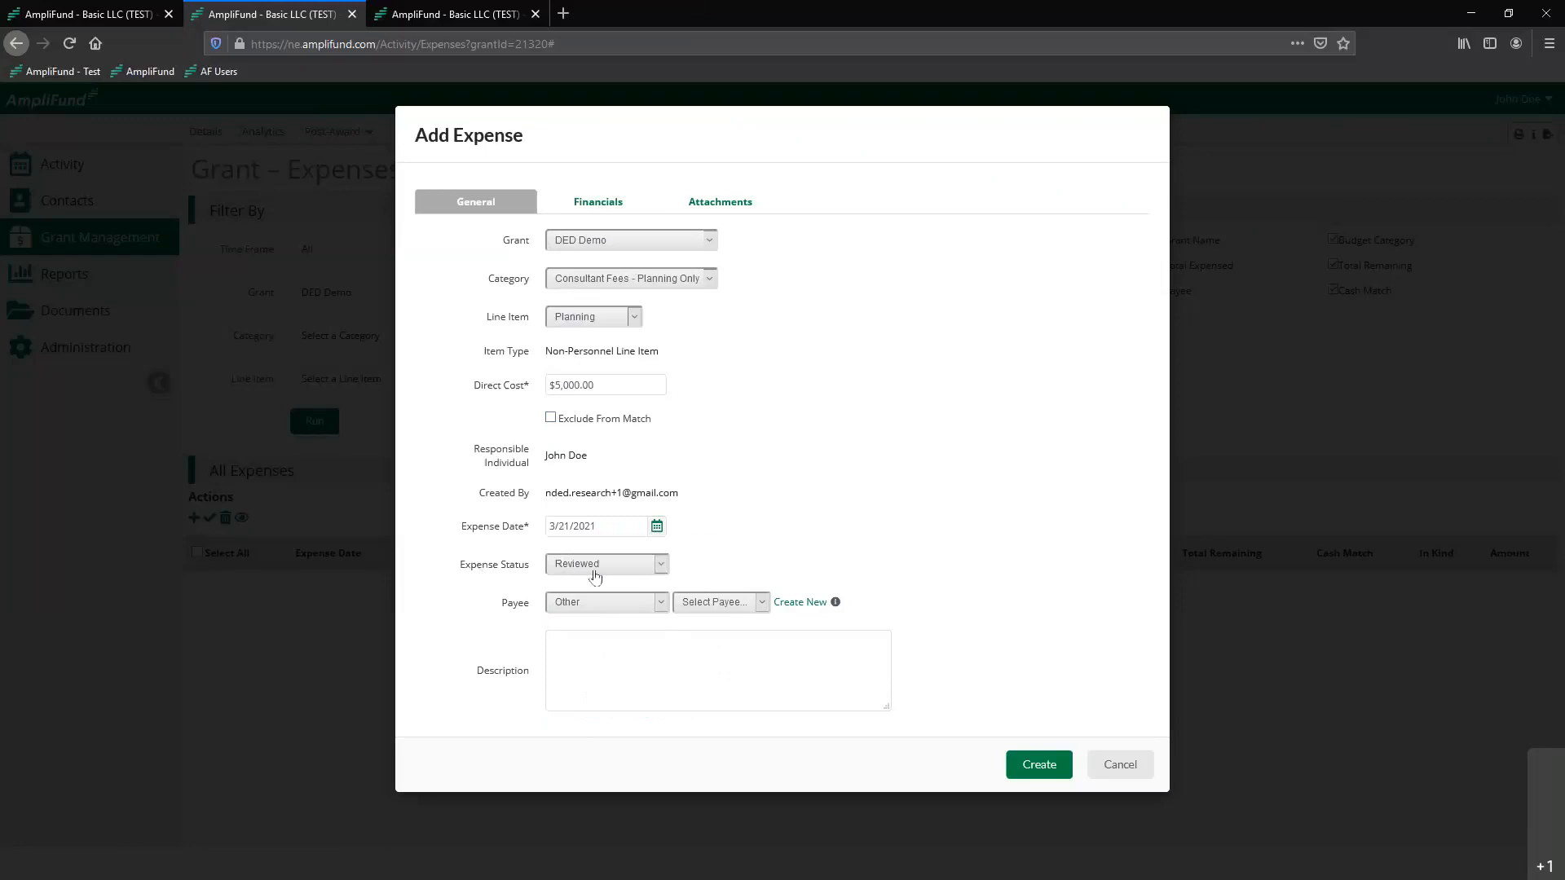
left_click(651, 674)
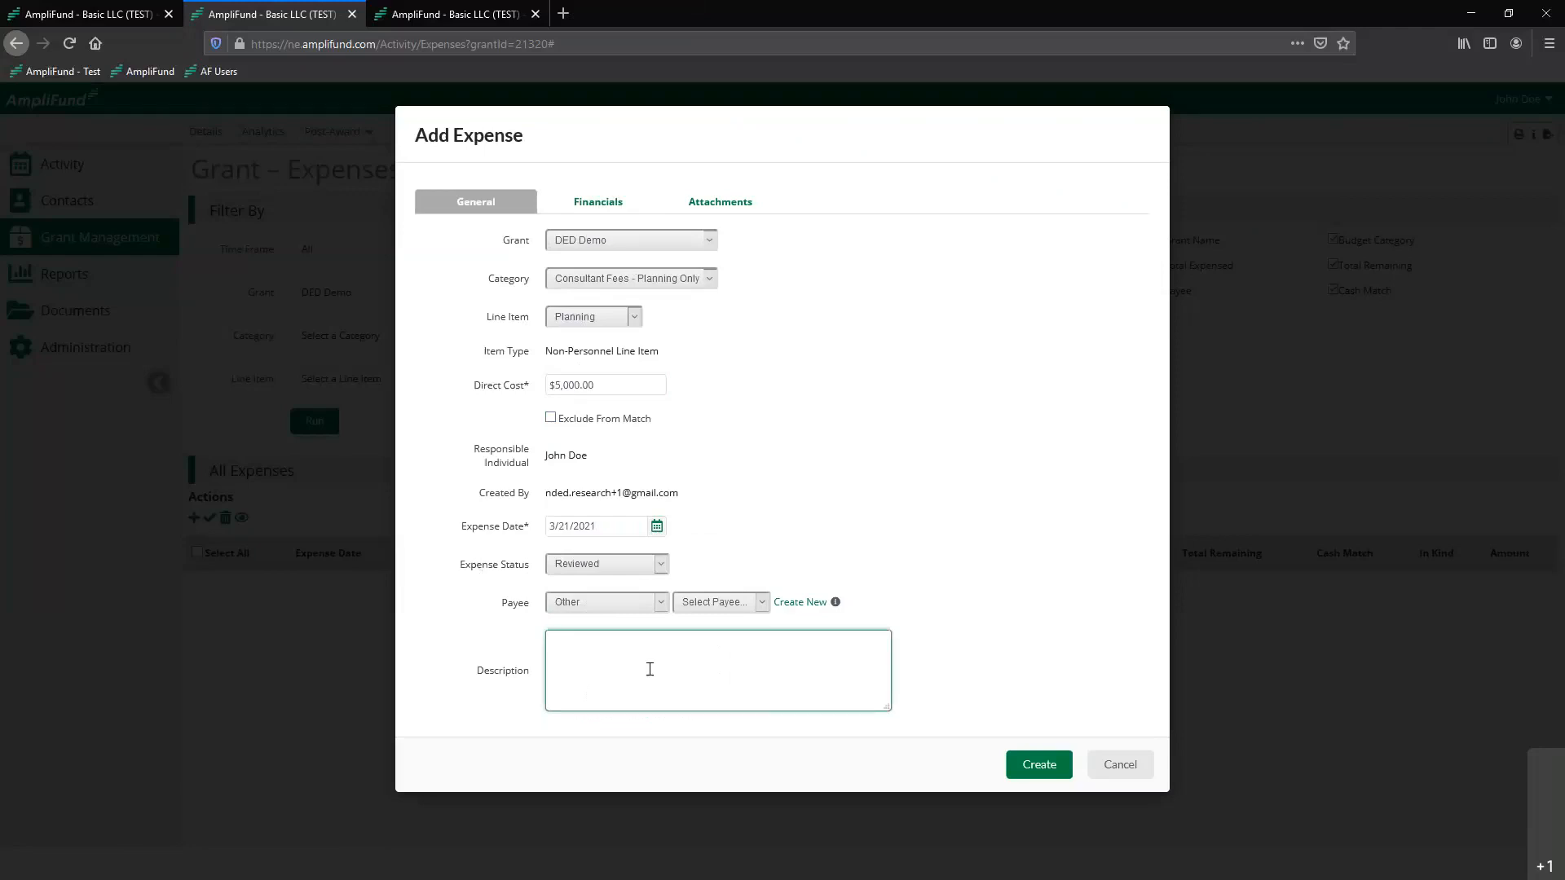
type("Invoice 3333")
In the expense's financials, set the cash match to a dollar amount of $1,000
left_click(578, 201)
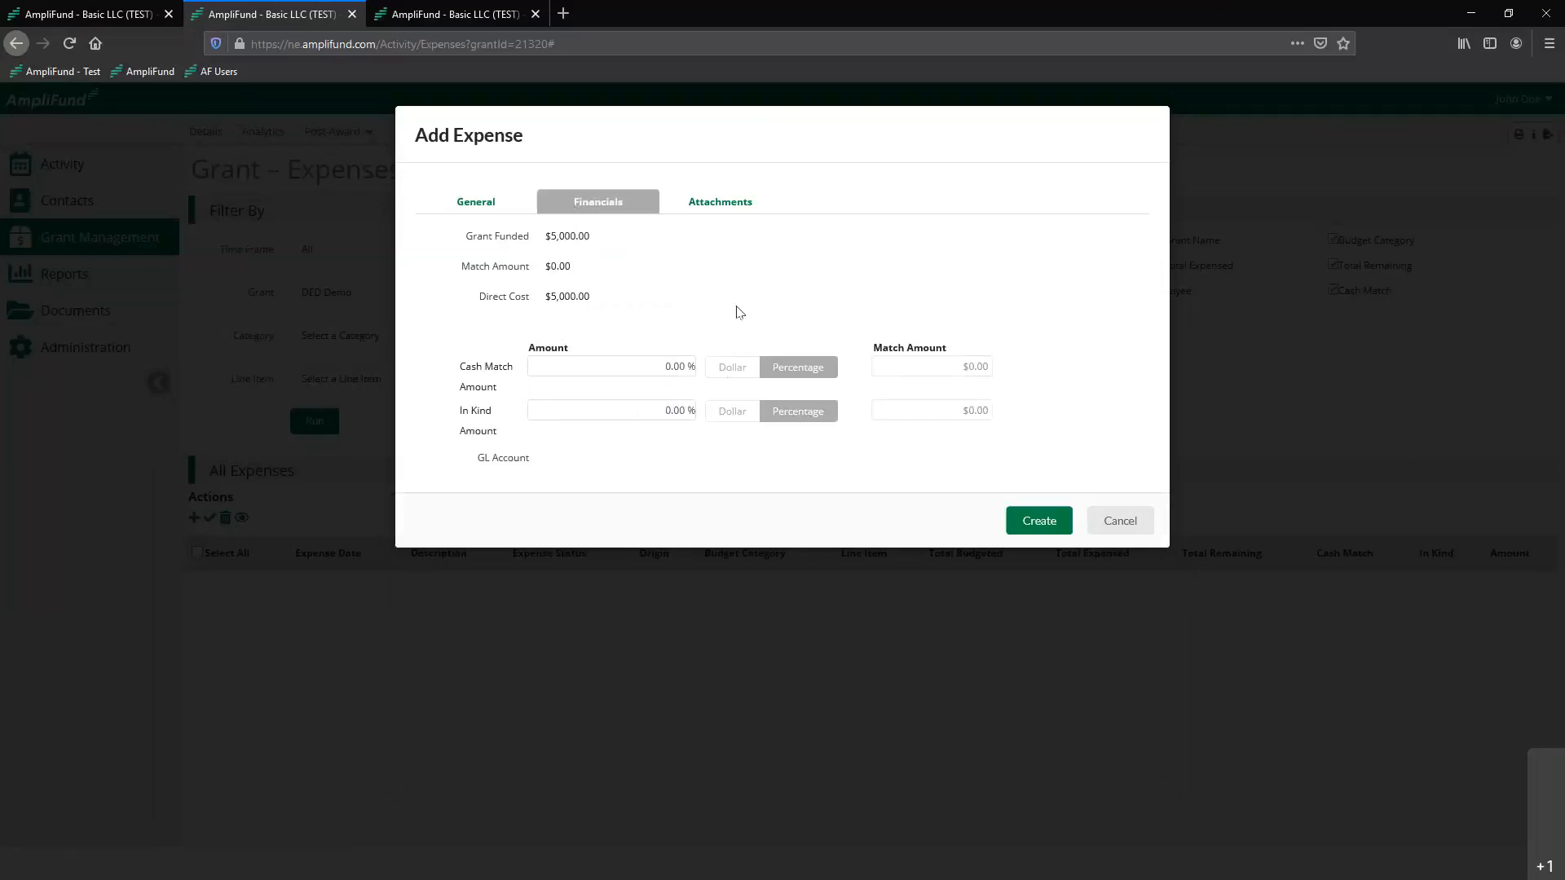
left_click(742, 366)
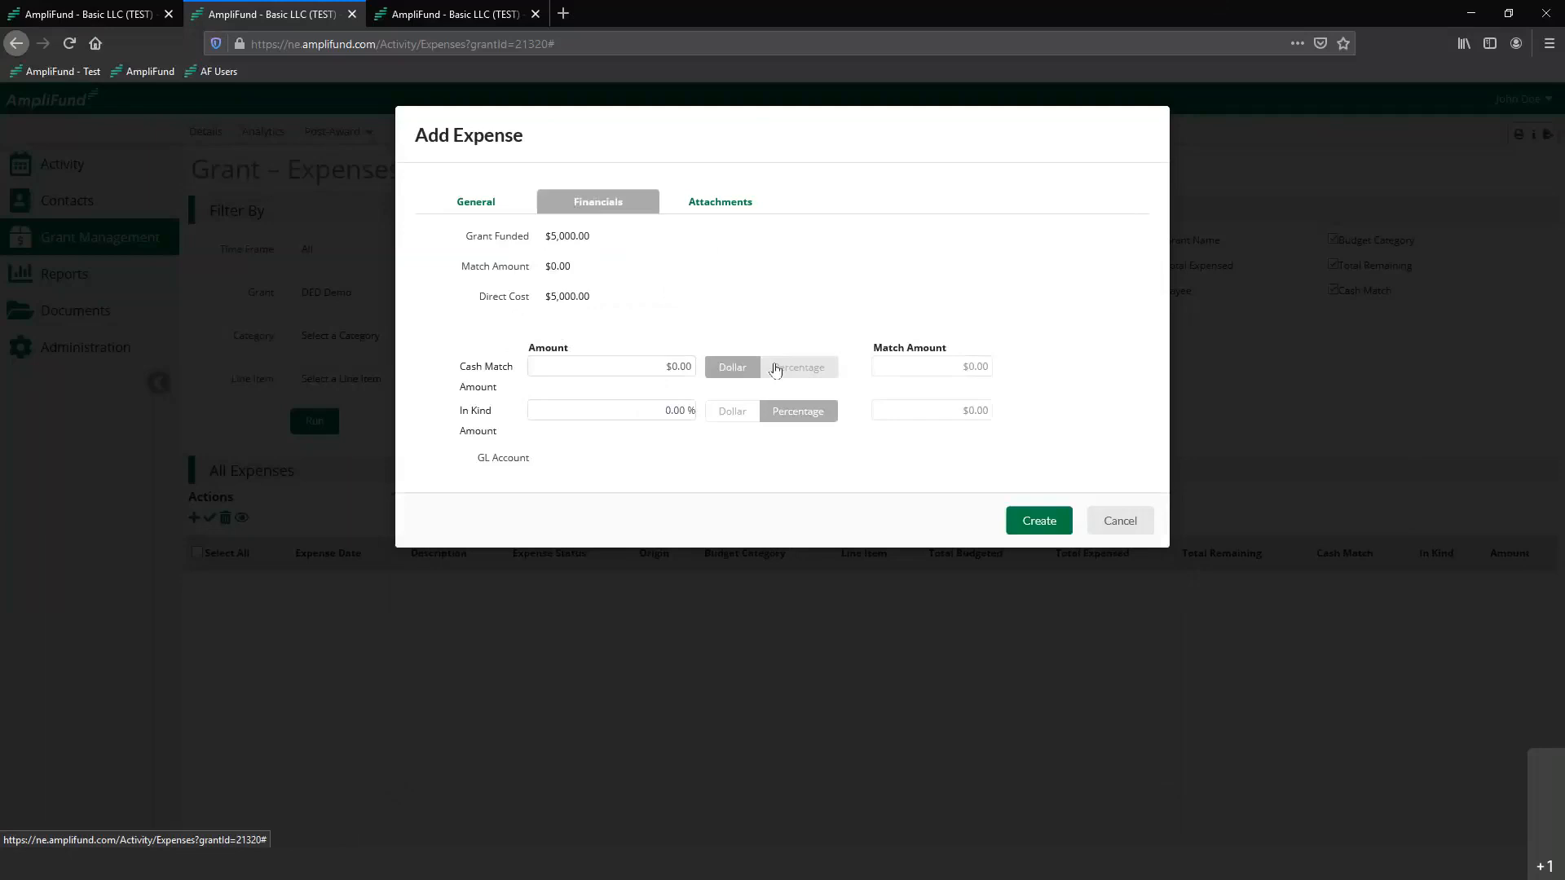
left_click(642, 366)
type("1000")
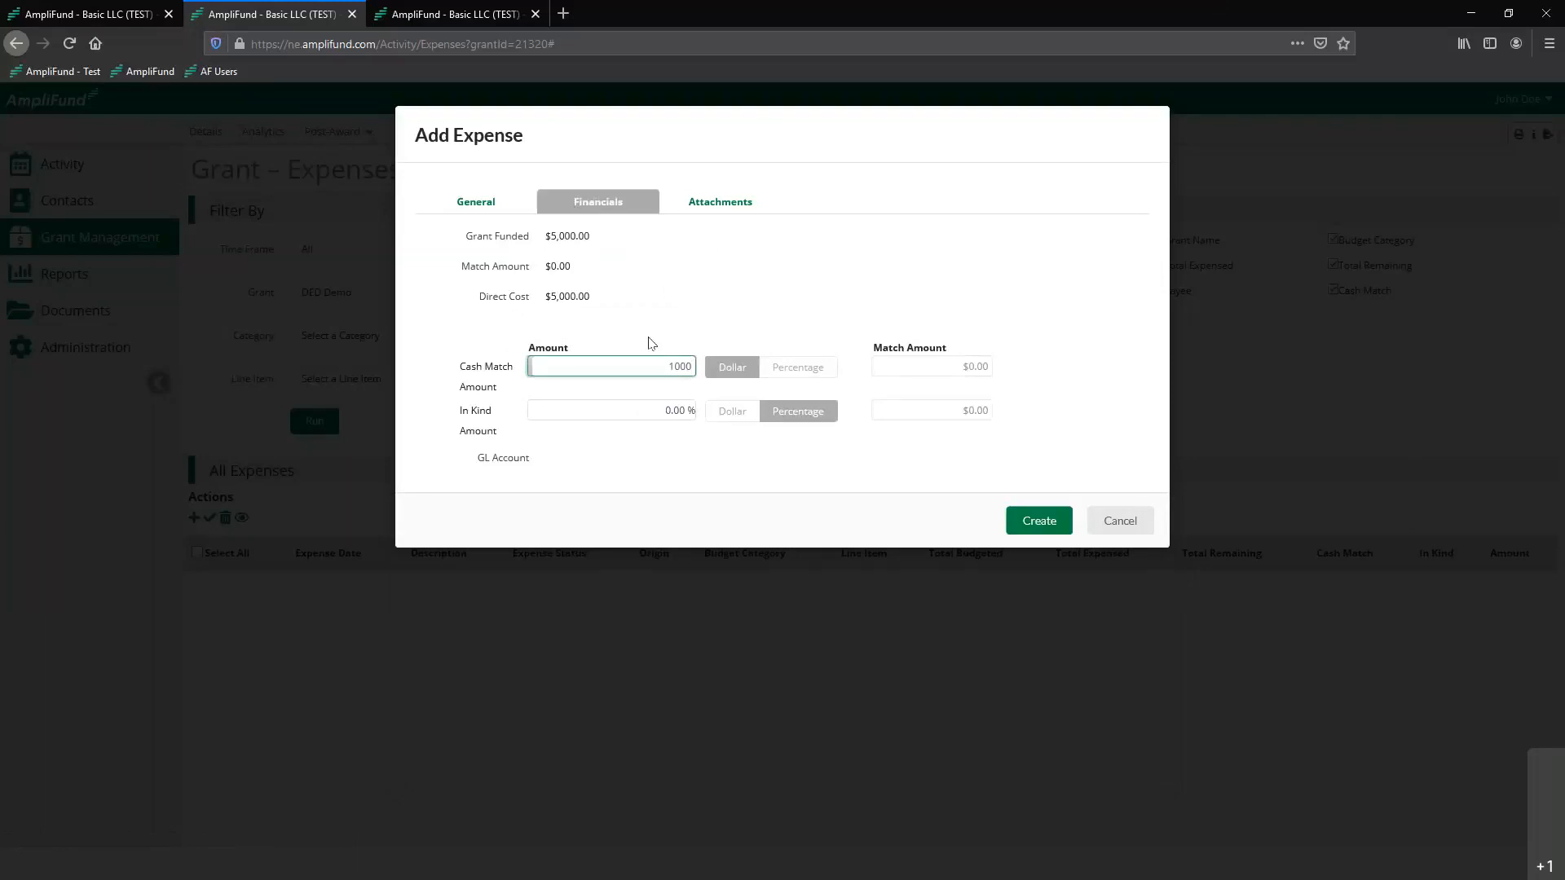
left_click(651, 341)
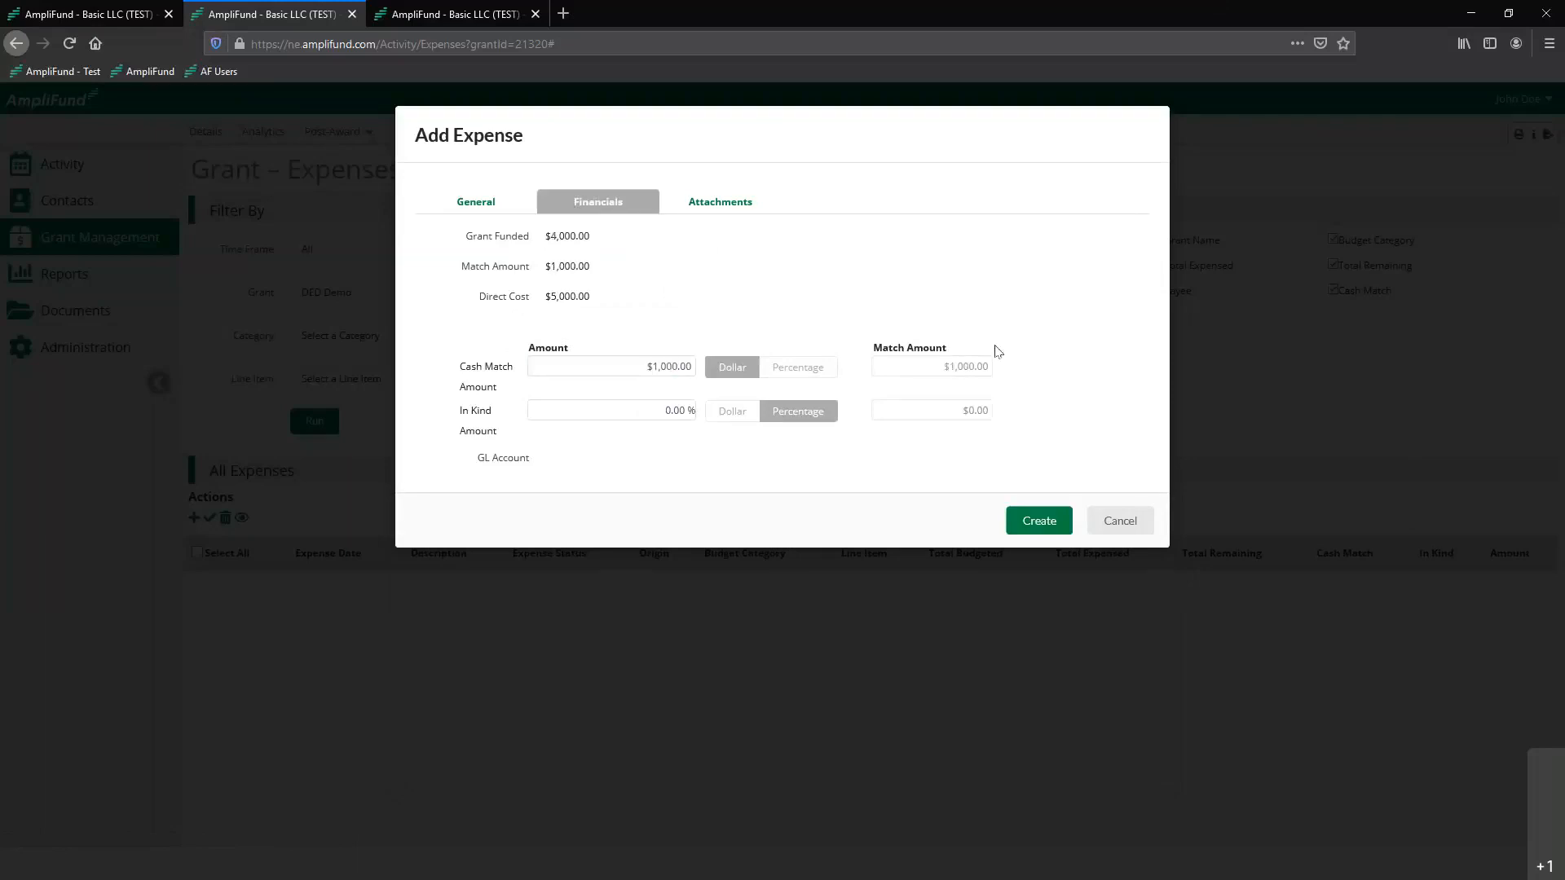
Switch the cash match to a percentage and set it to 20%
left_click(825, 373)
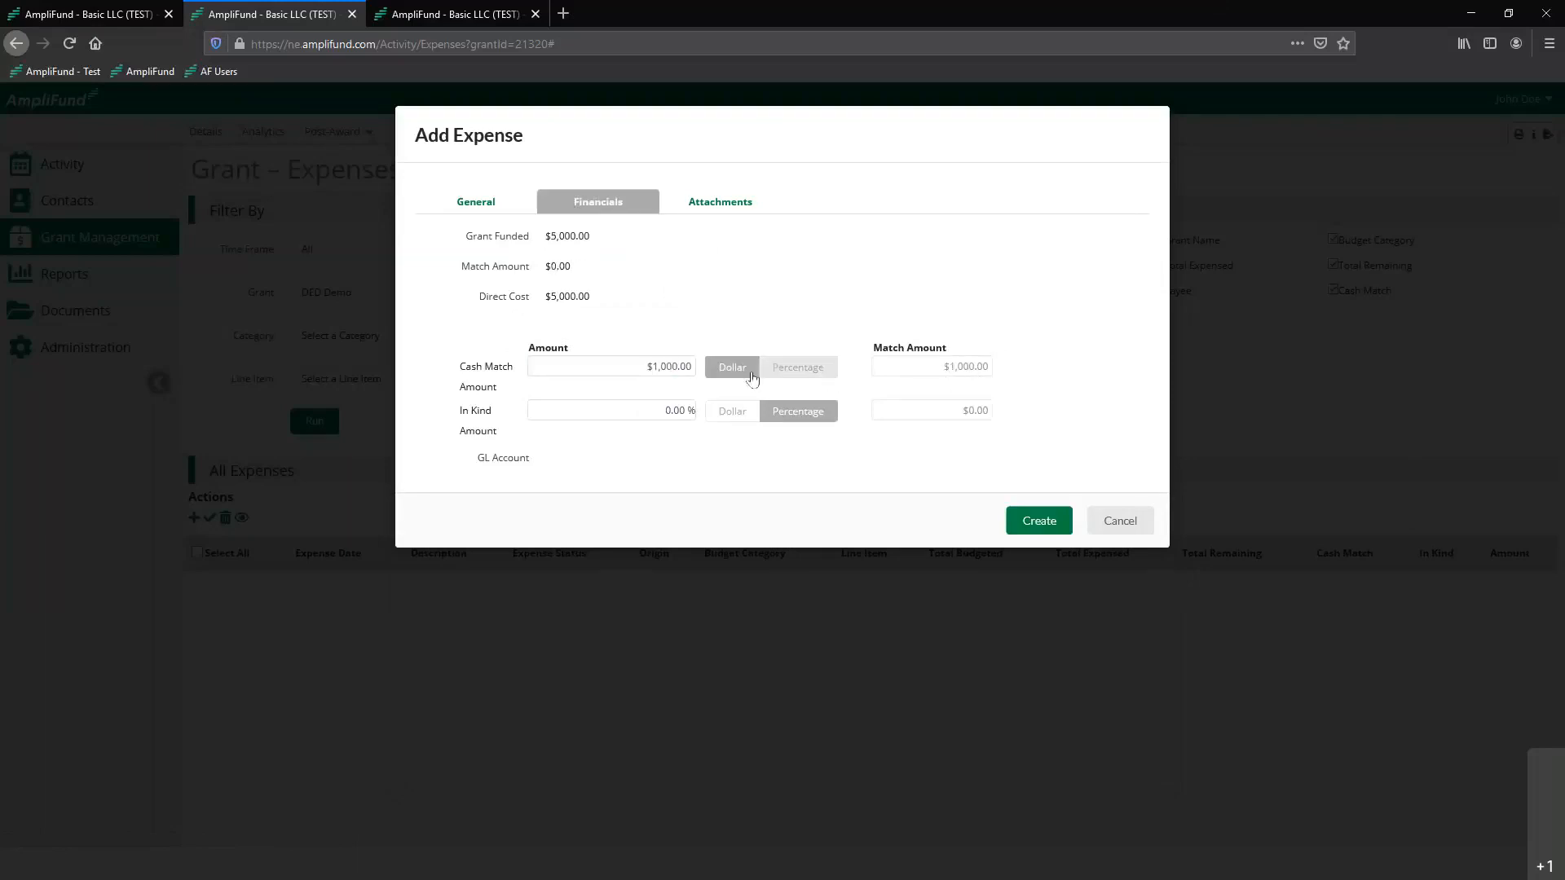
left_click(658, 360)
left_click(748, 321)
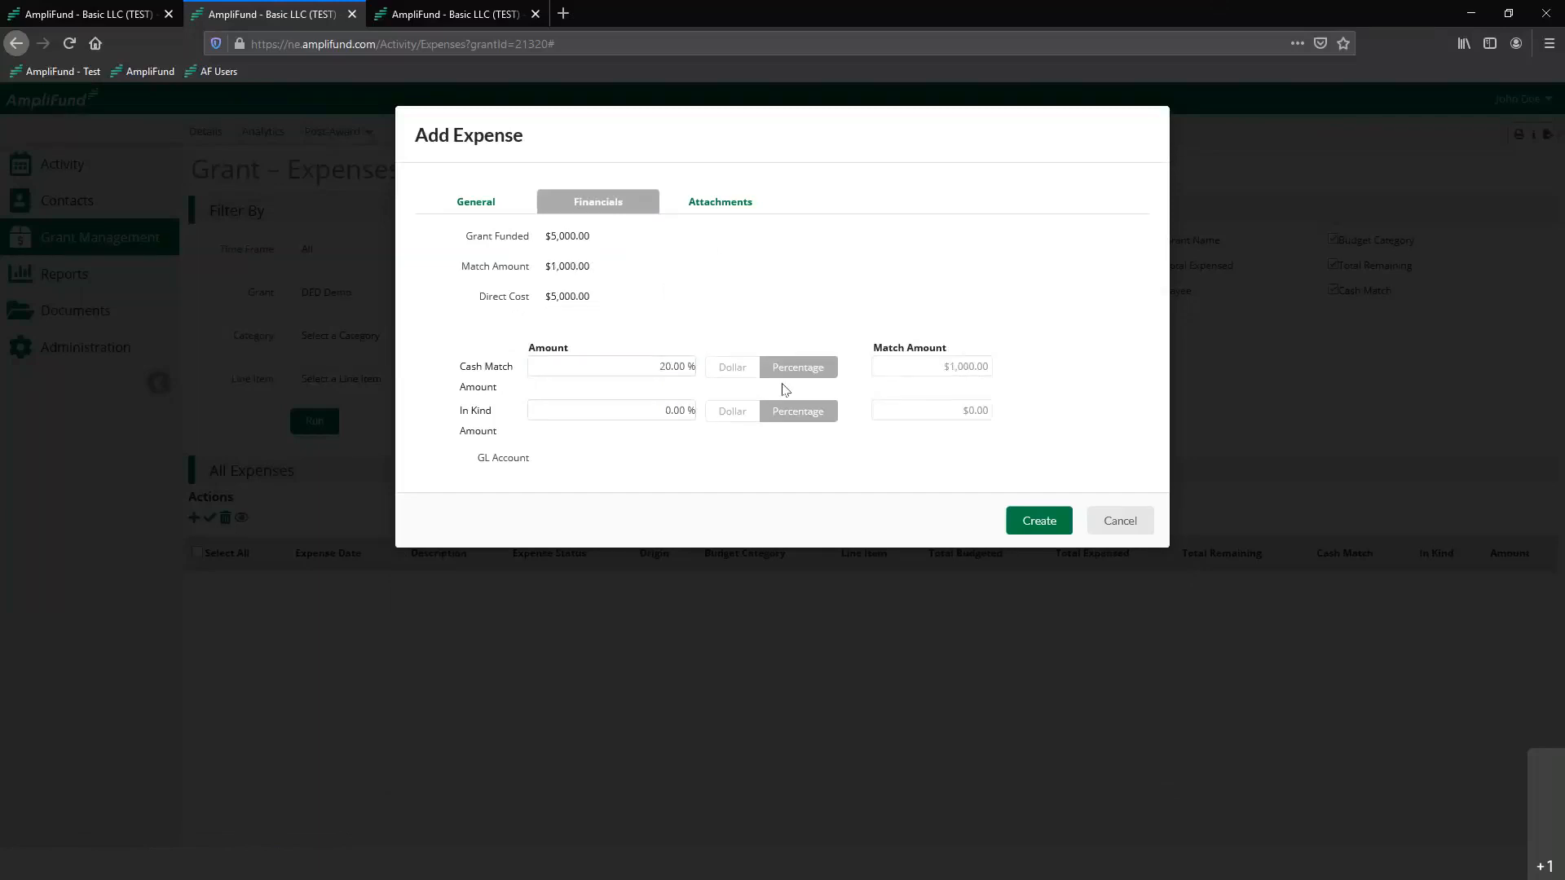
Switch the cash match back to dollars and enter $1,000
left_click(732, 367)
left_click(667, 366)
type("1000")
left_click(701, 334)
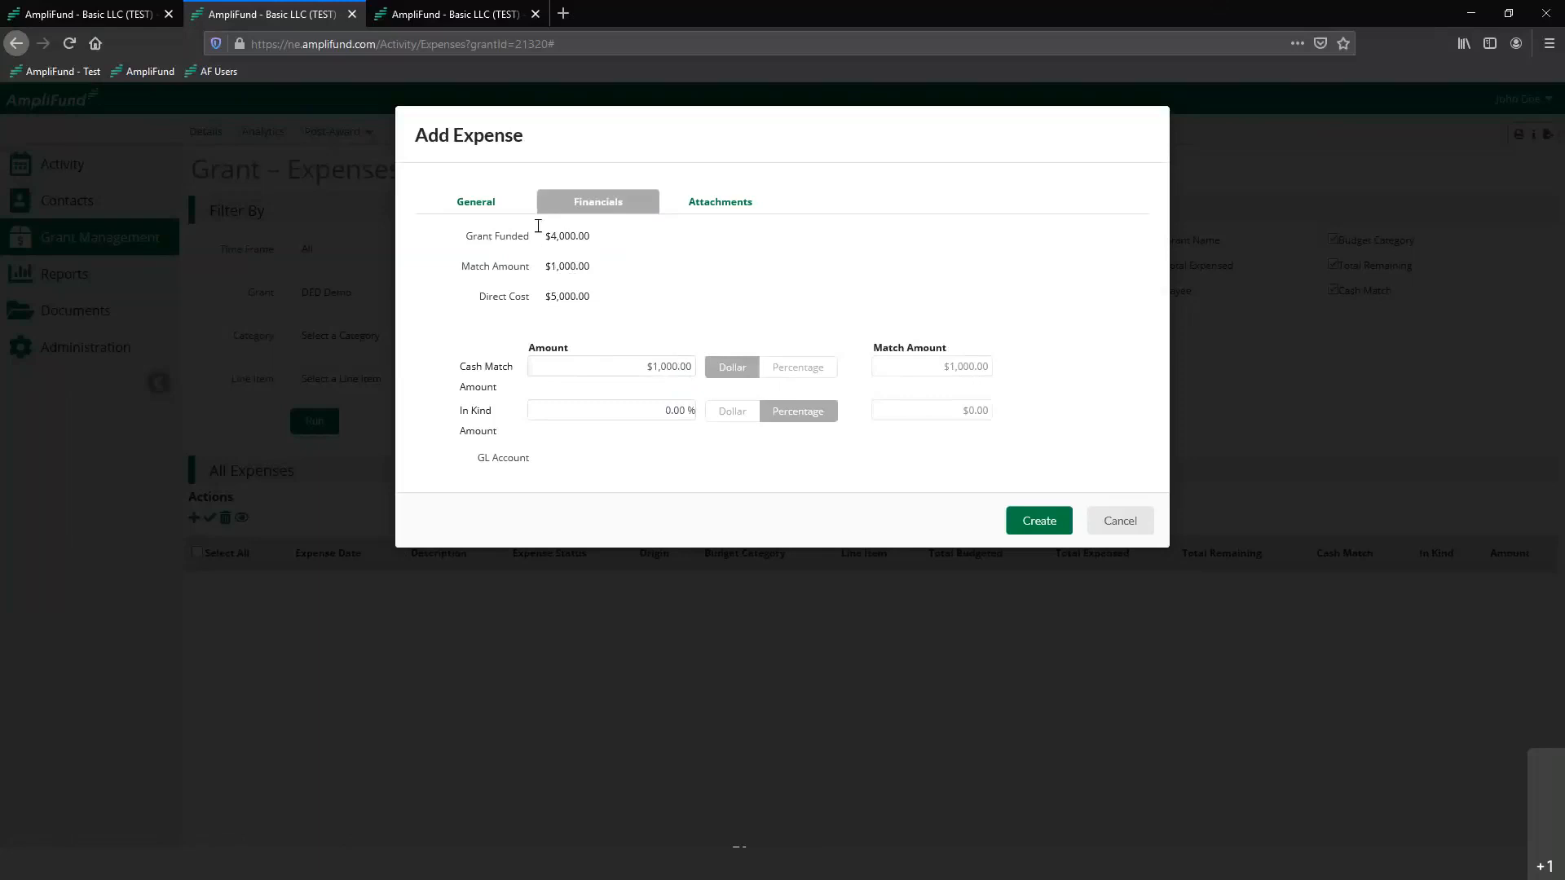
Switch the in-kind match to dollars and try an amount of $10,000
left_click(731, 411)
left_click(636, 405)
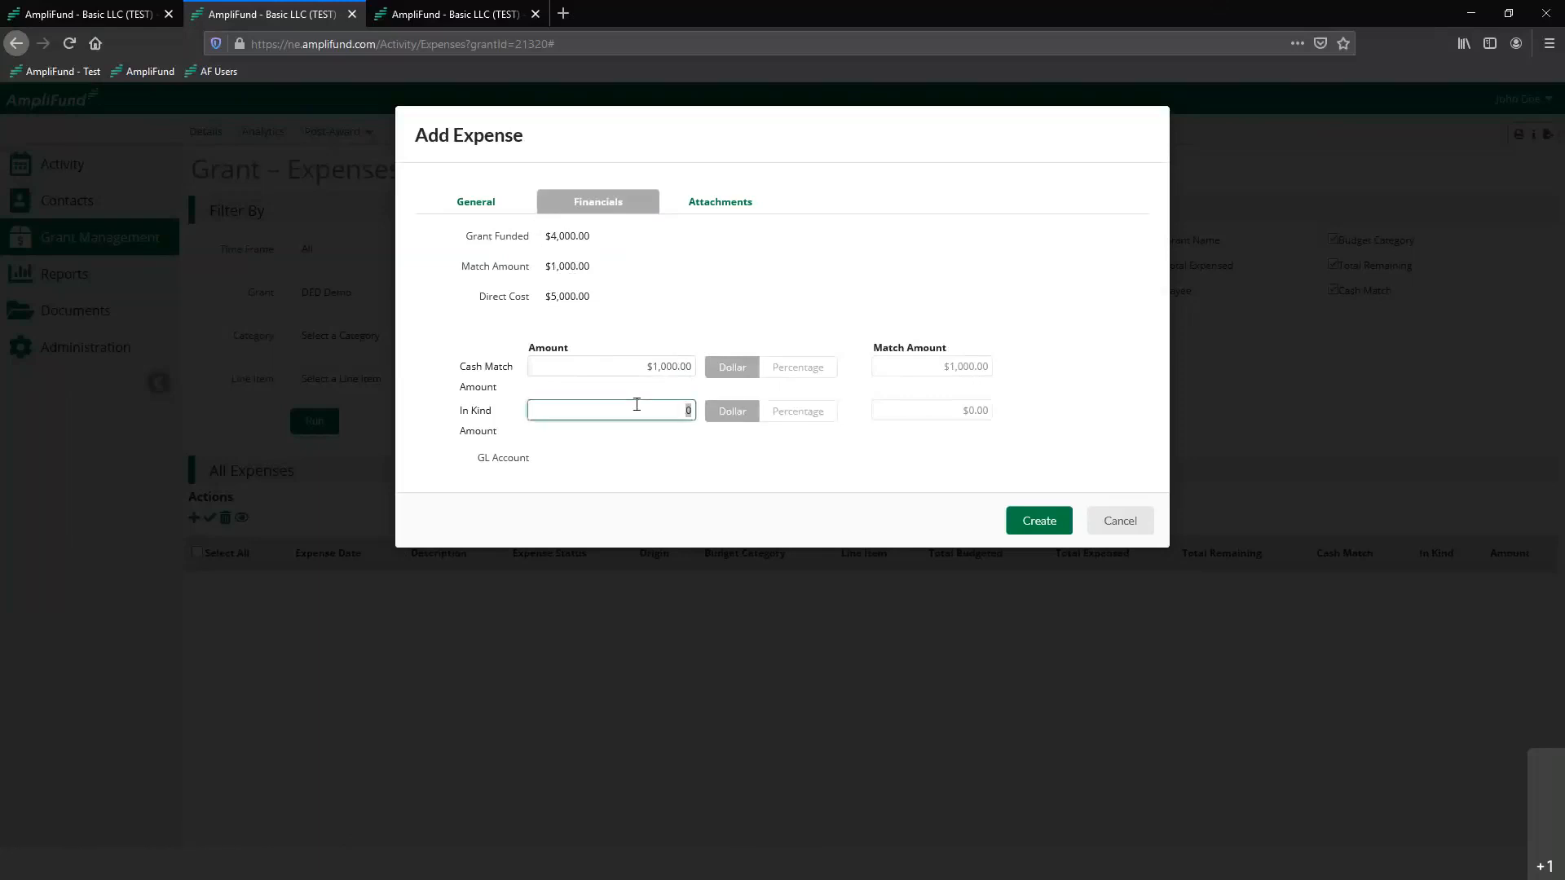
type("10000")
left_click(683, 487)
Replace the in-kind match amount with $2,000
left_click(648, 423)
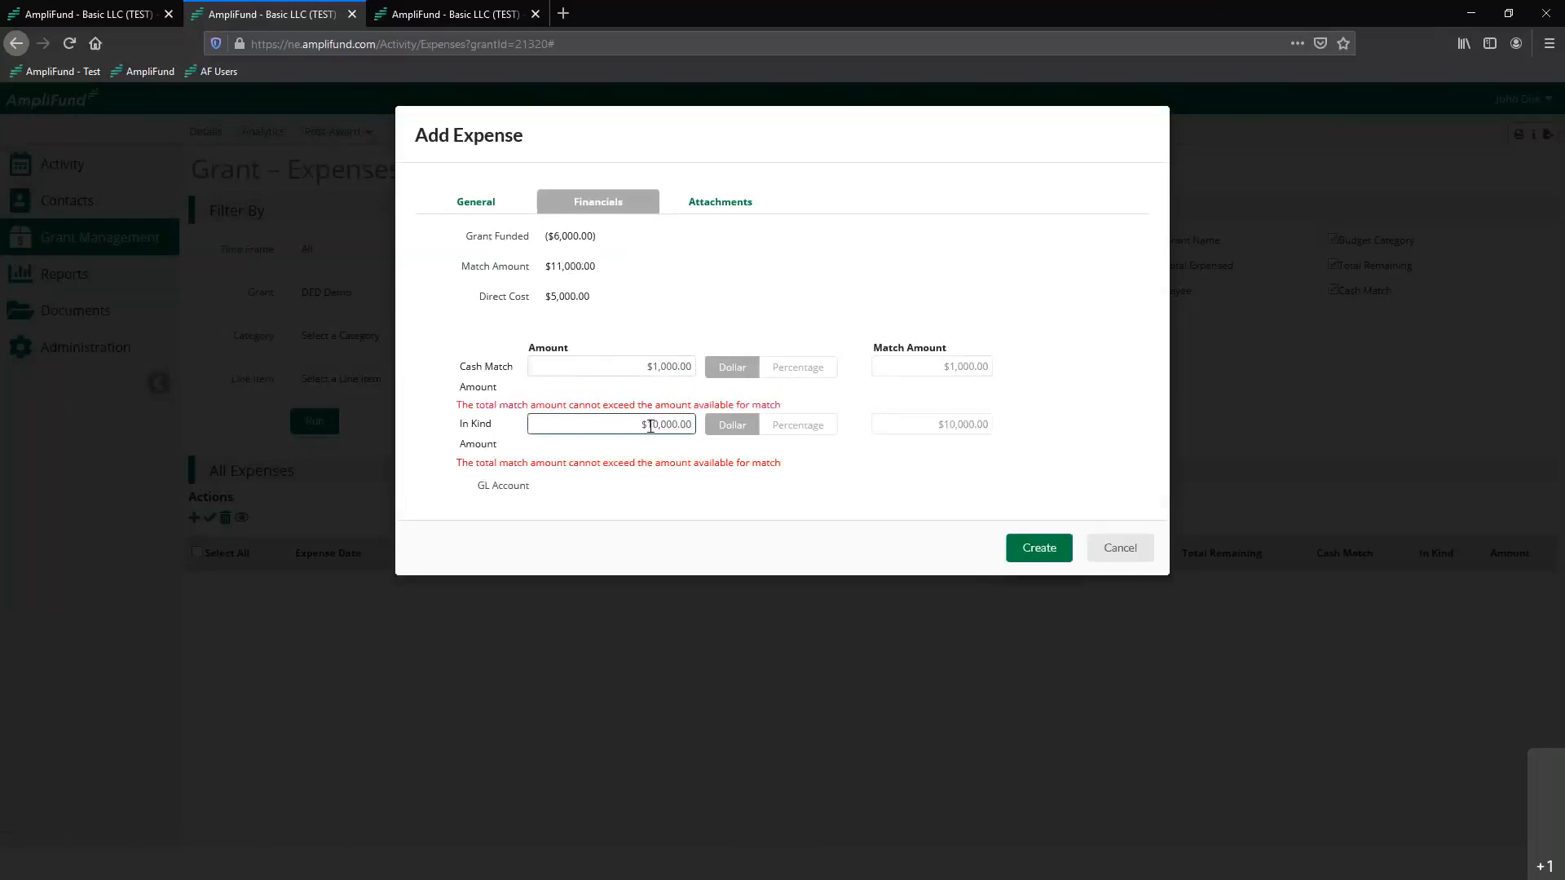
key("BackSpace")
type("2000")
left_click(662, 495)
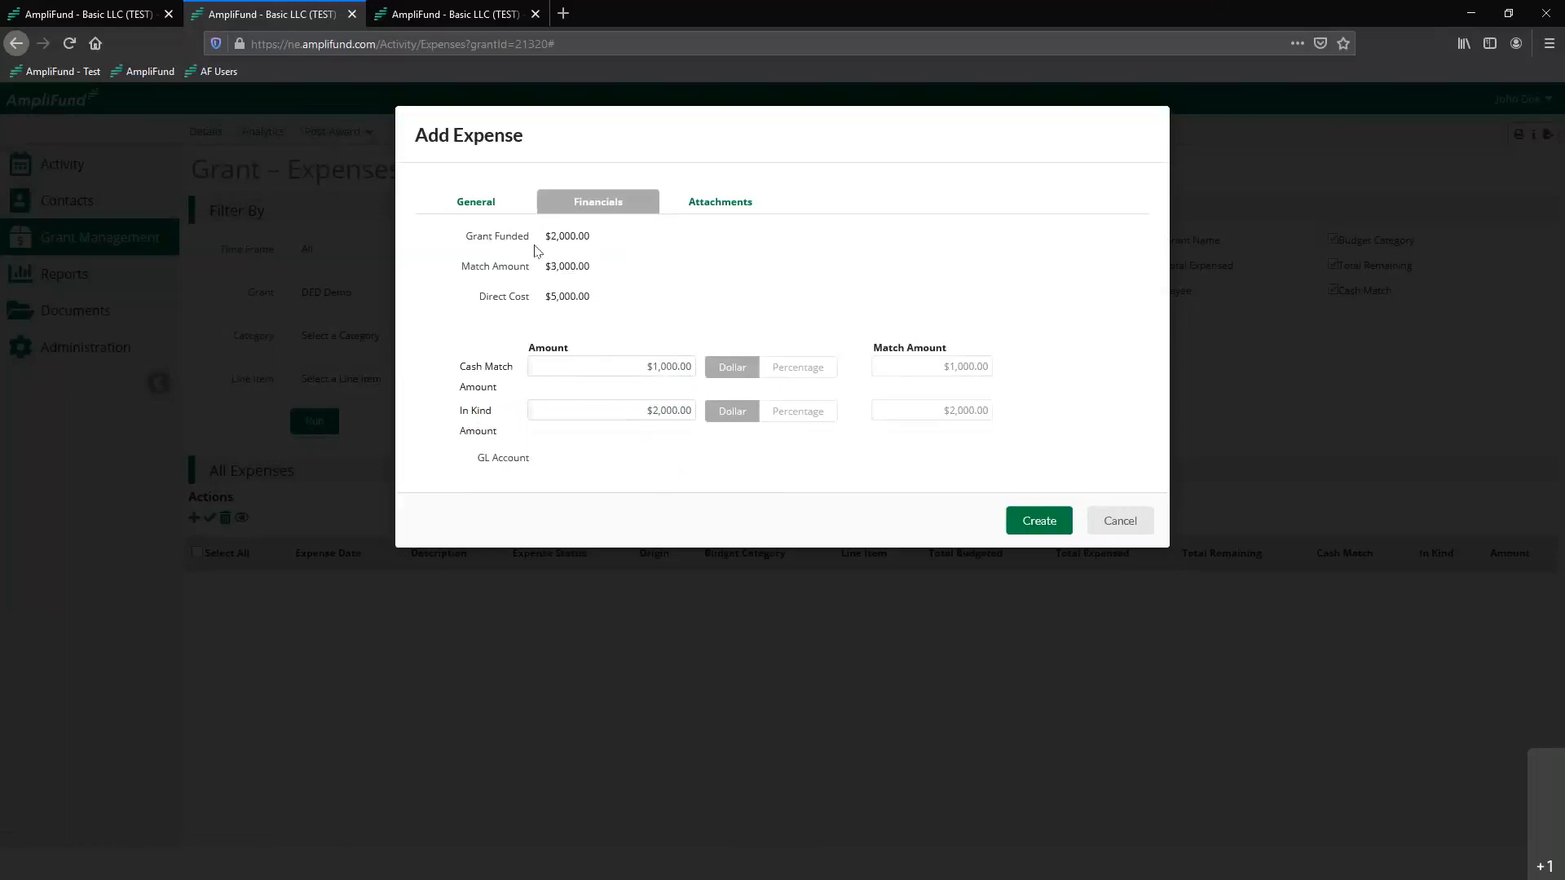
Clear the in-kind match amount so that only the cash match counts
left_click(618, 412)
key("BackSpace")
left_click(621, 259)
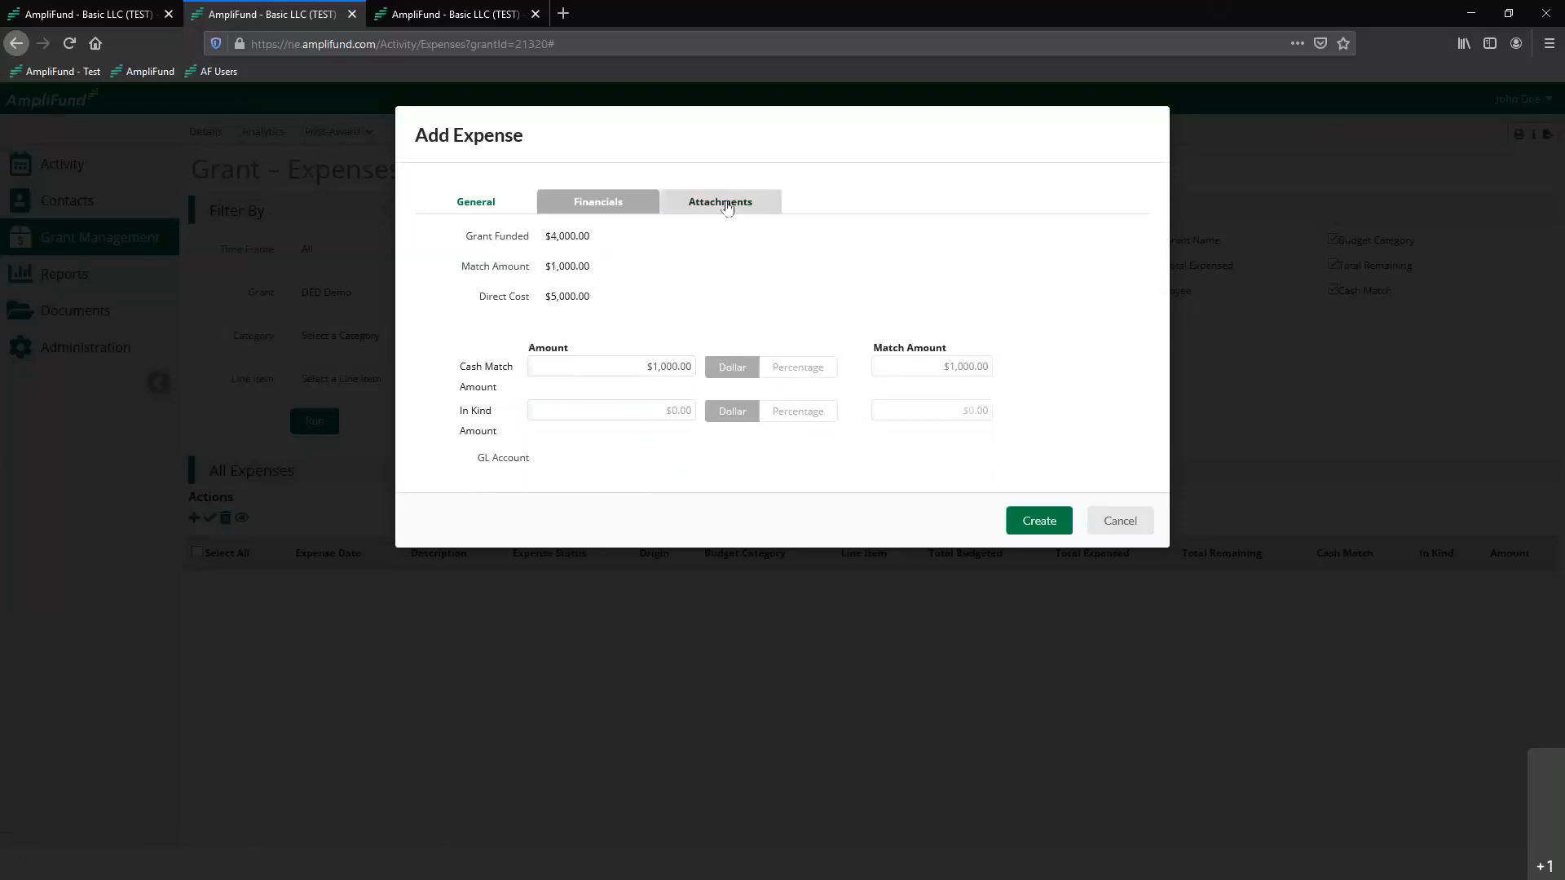
Attach the file "invoice 3333" from the Demo_Information folder to the expense
left_click(727, 206)
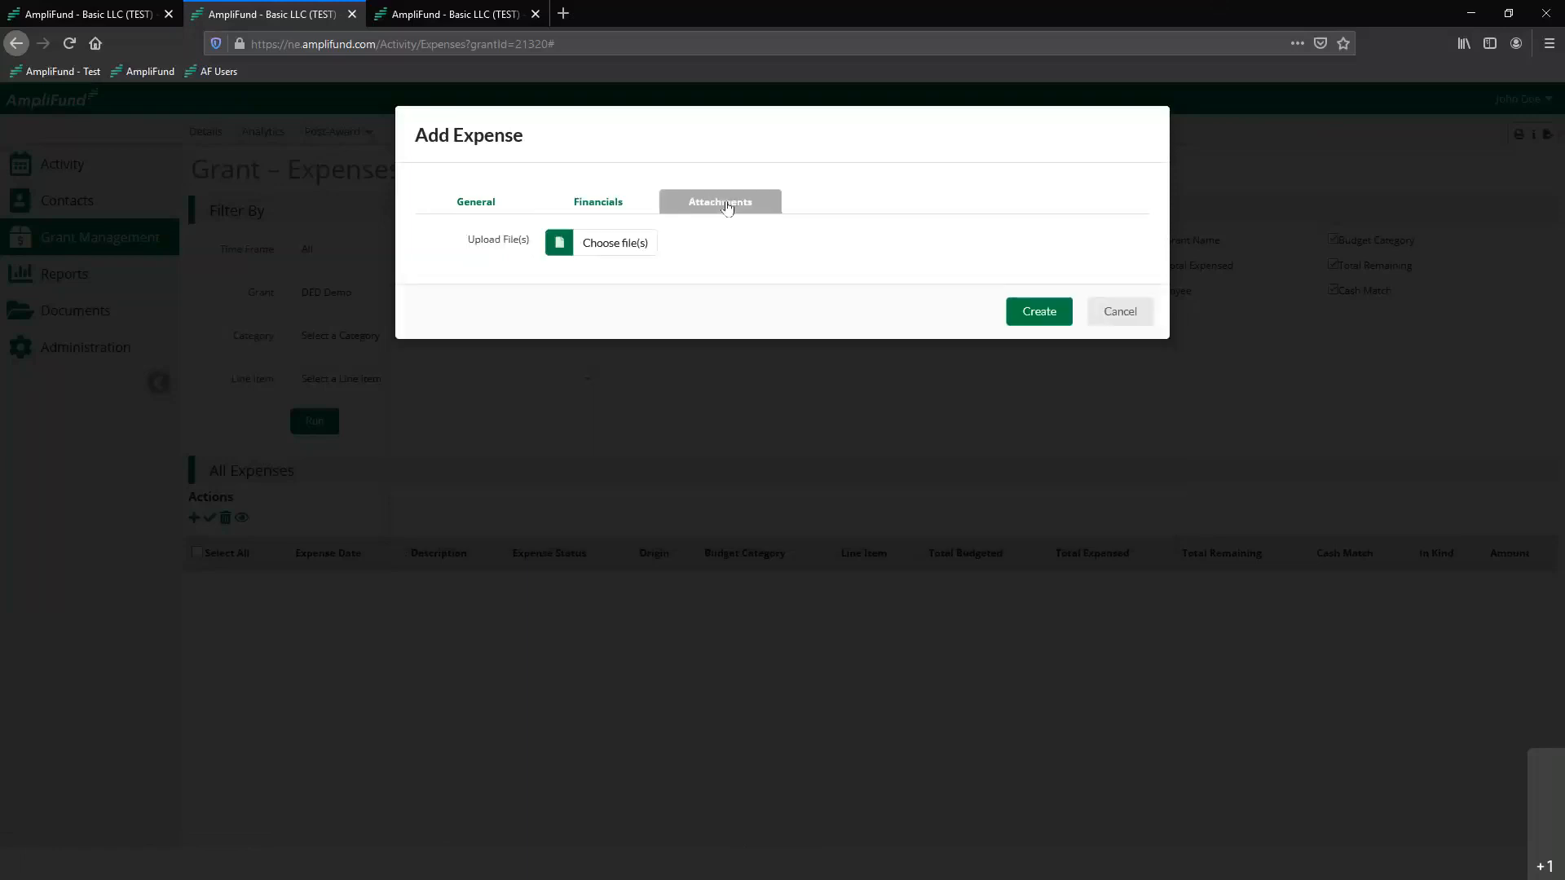
left_click(624, 249)
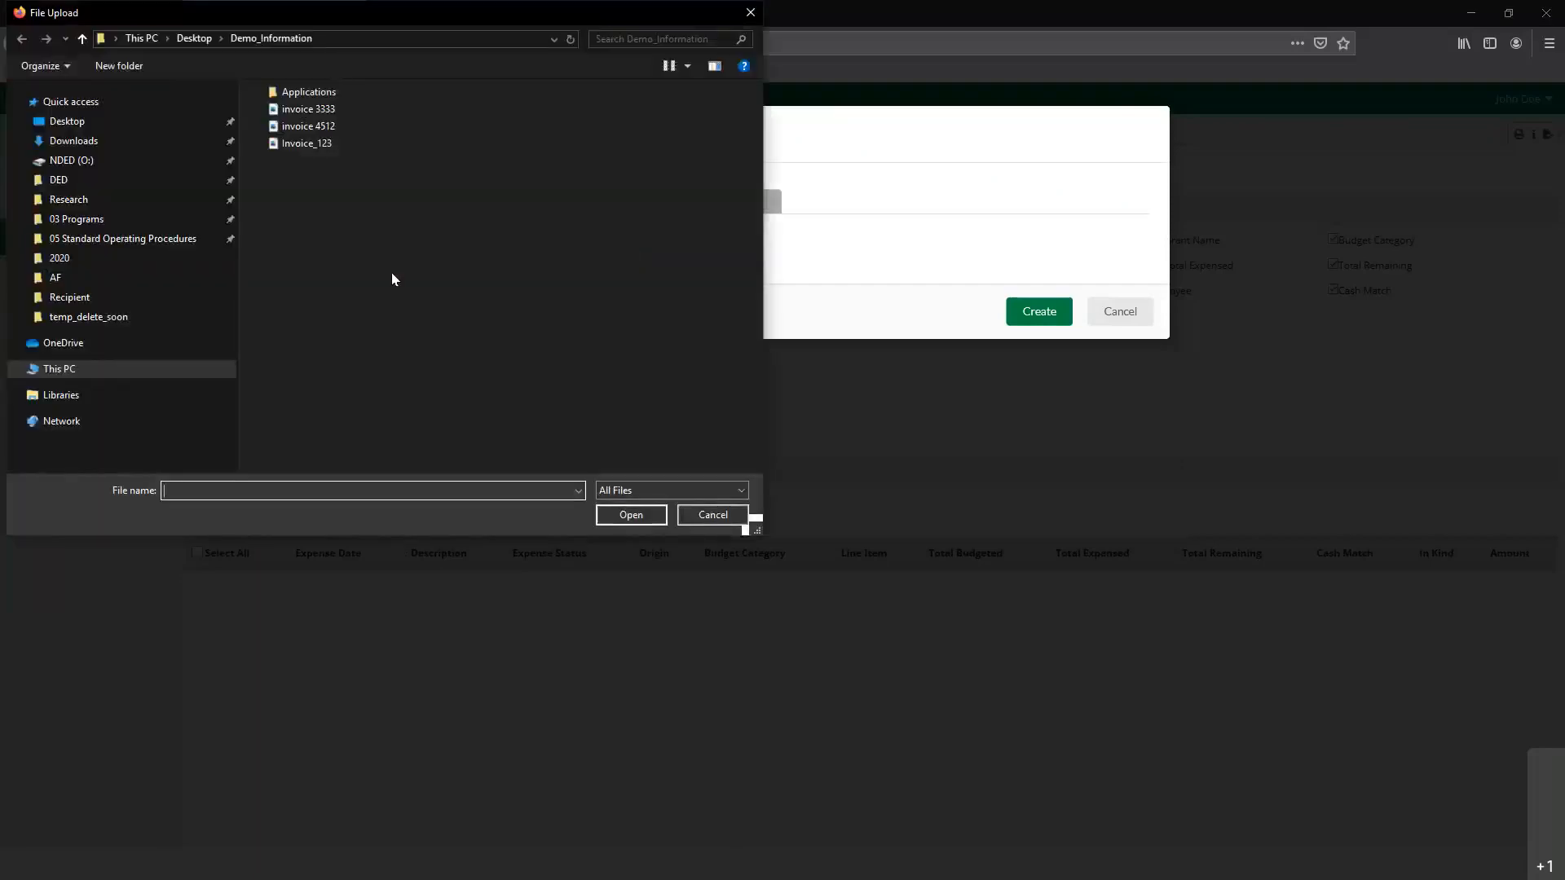
double_click(309, 108)
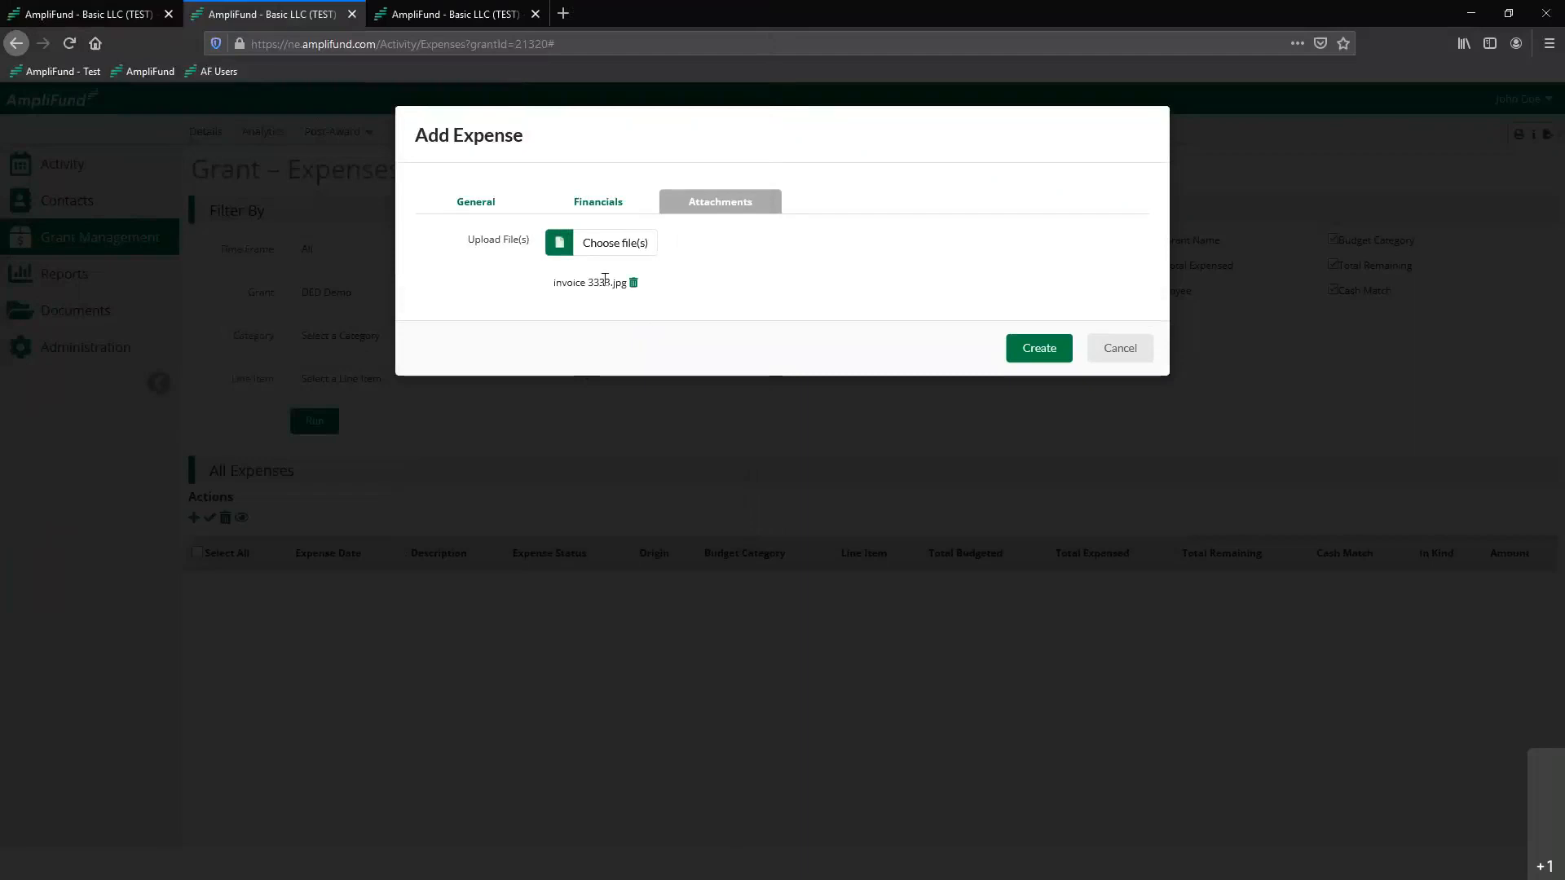
Create the Invoice 3333 expense, and edit it to set the cash match amount to $2,000
left_click(1041, 357)
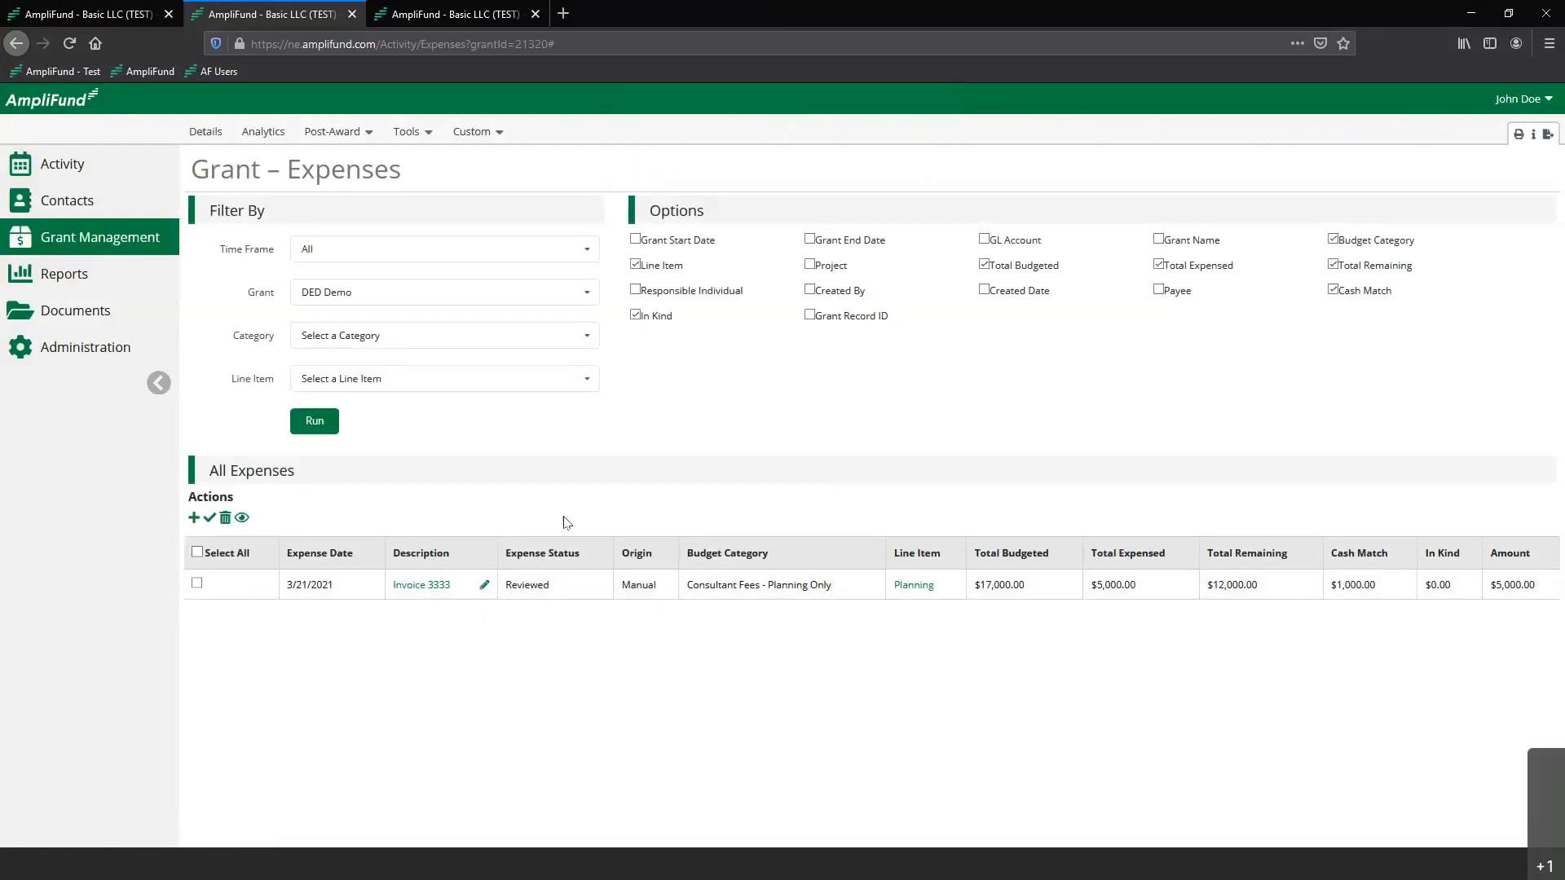
left_click(484, 586)
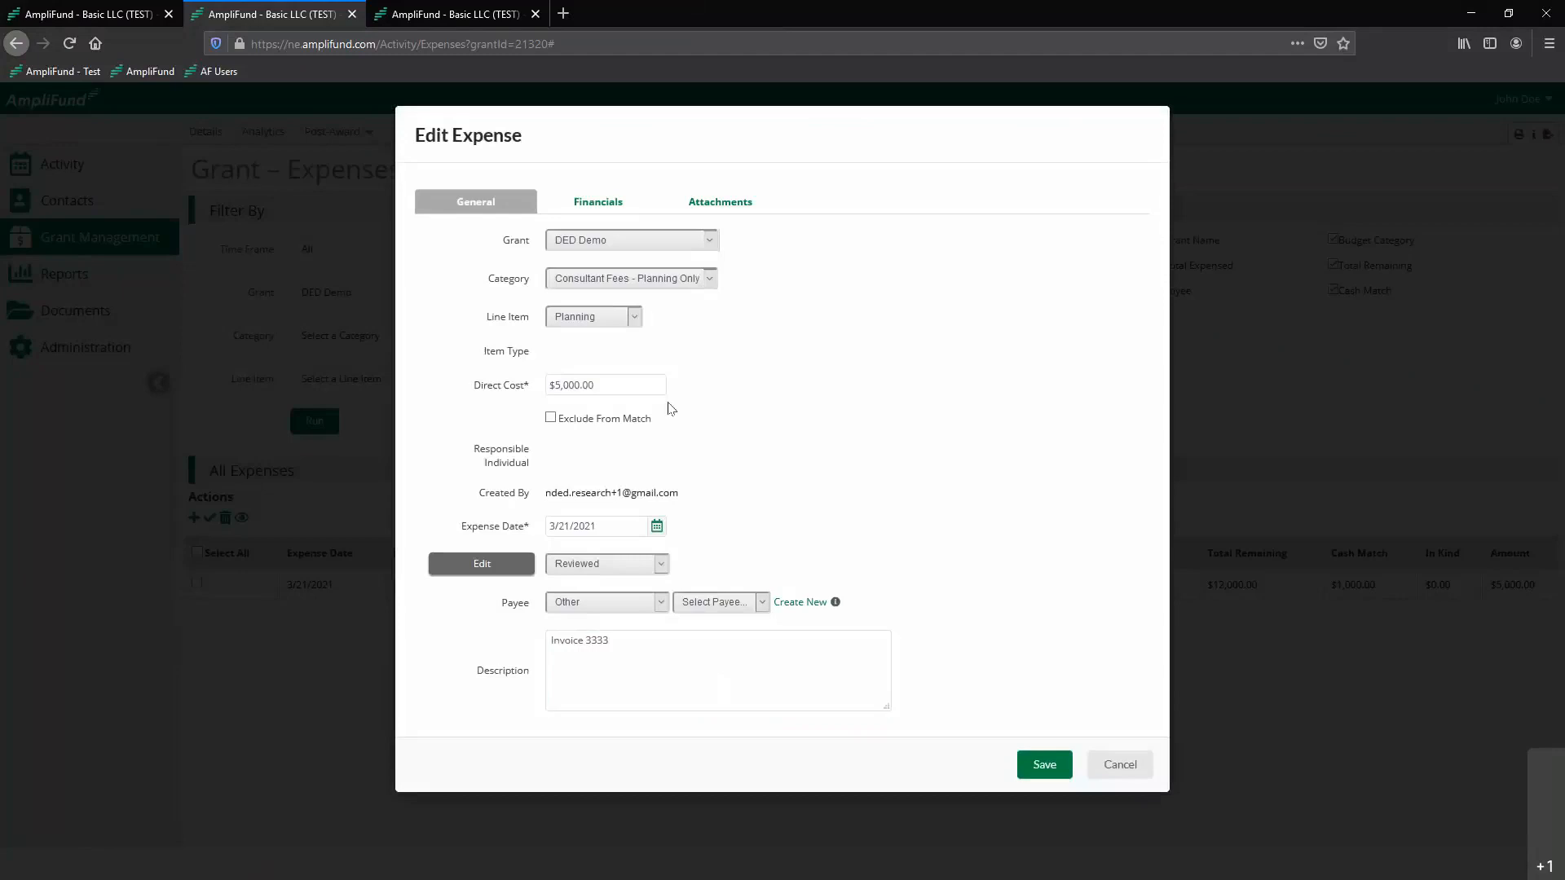
left_click(603, 202)
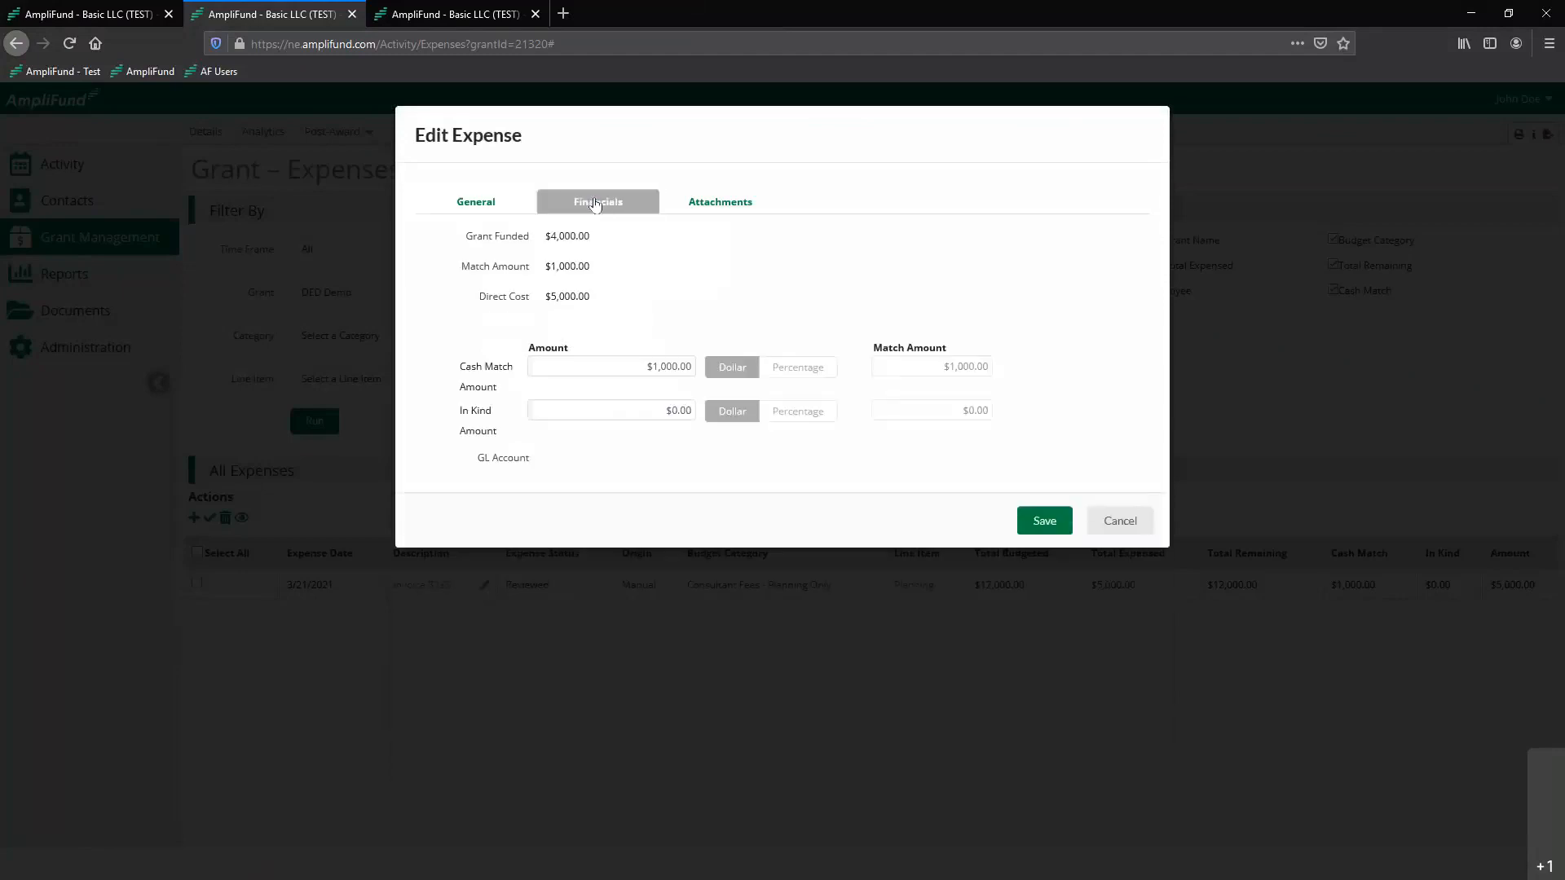
left_click(631, 364)
type("2000")
left_click(625, 455)
left_click(1045, 530)
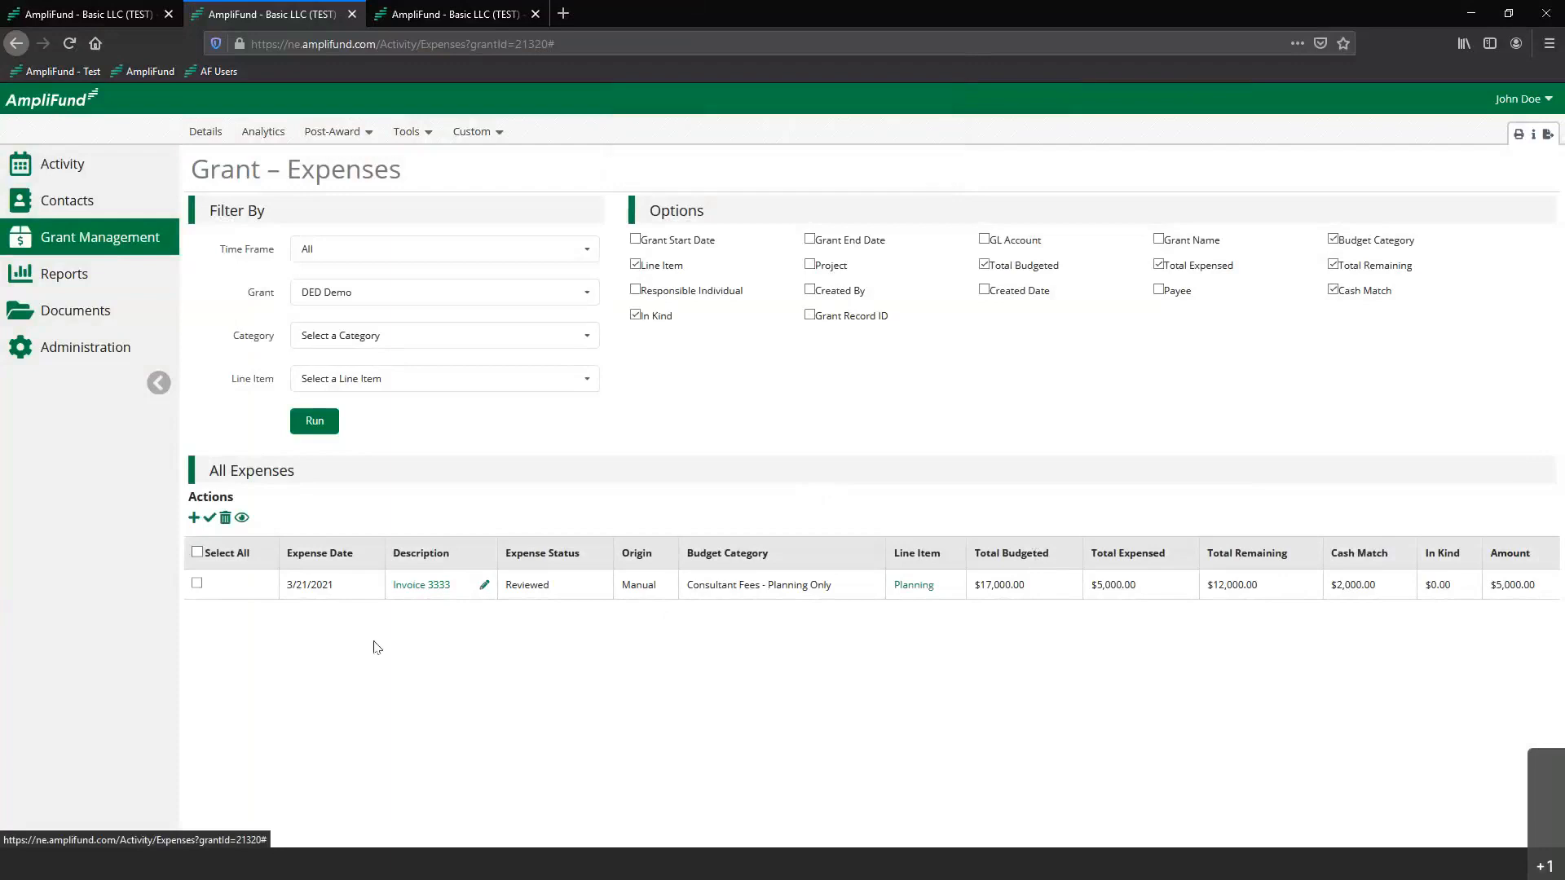
left_click(198, 584)
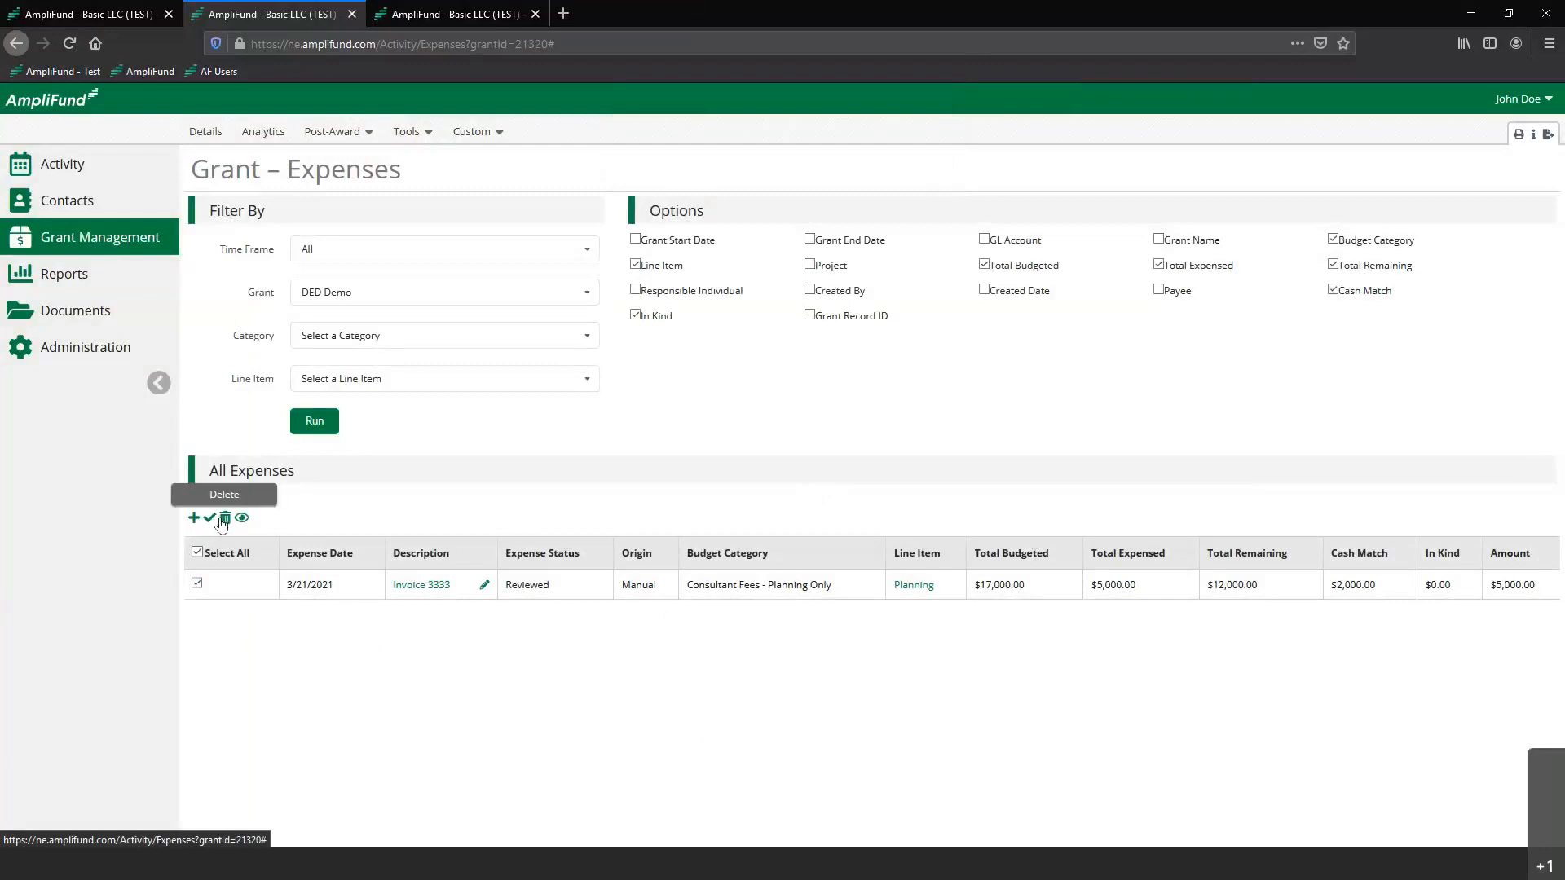
left_click(197, 585)
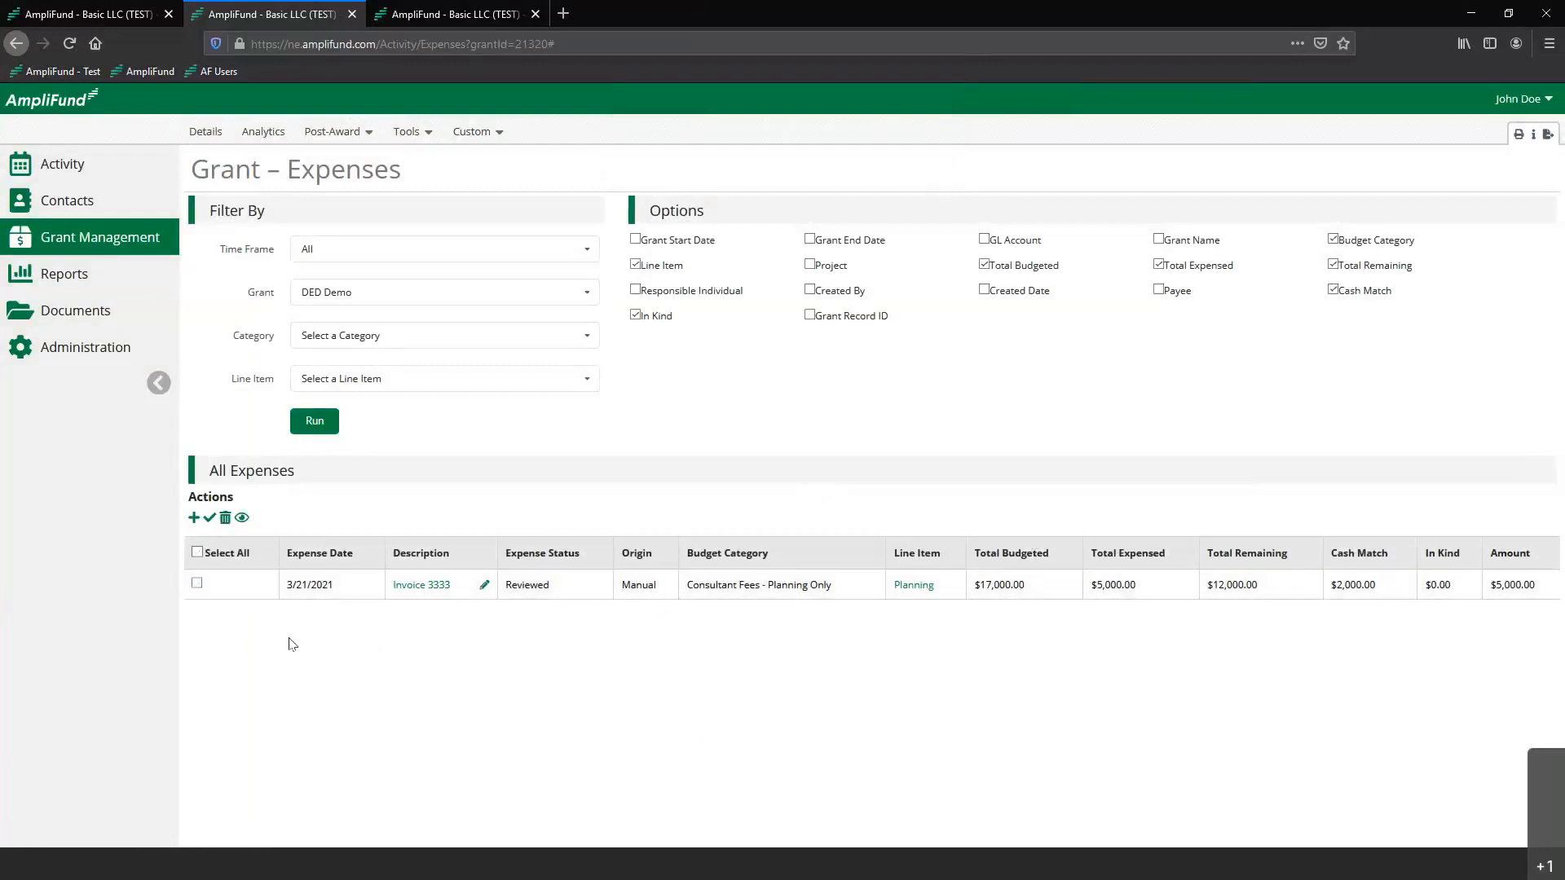
Start a new expense under Consultant Fees - Planning Only, line item Planning, with a direct cost of $3,000
left_click(193, 519)
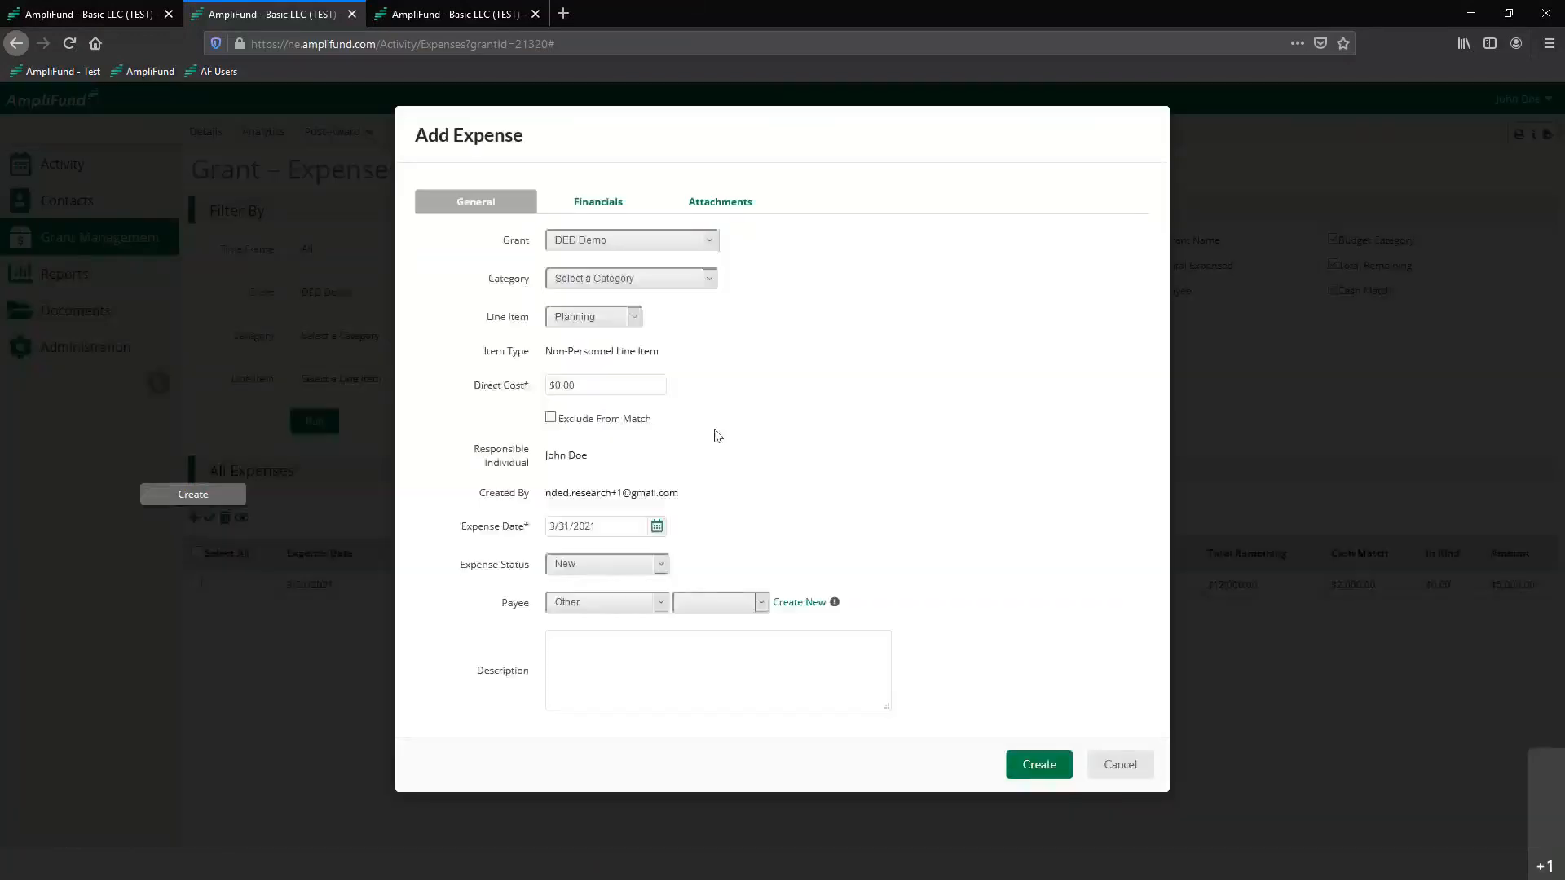
left_click(644, 280)
left_click(624, 318)
left_click(607, 388)
left_click(603, 384)
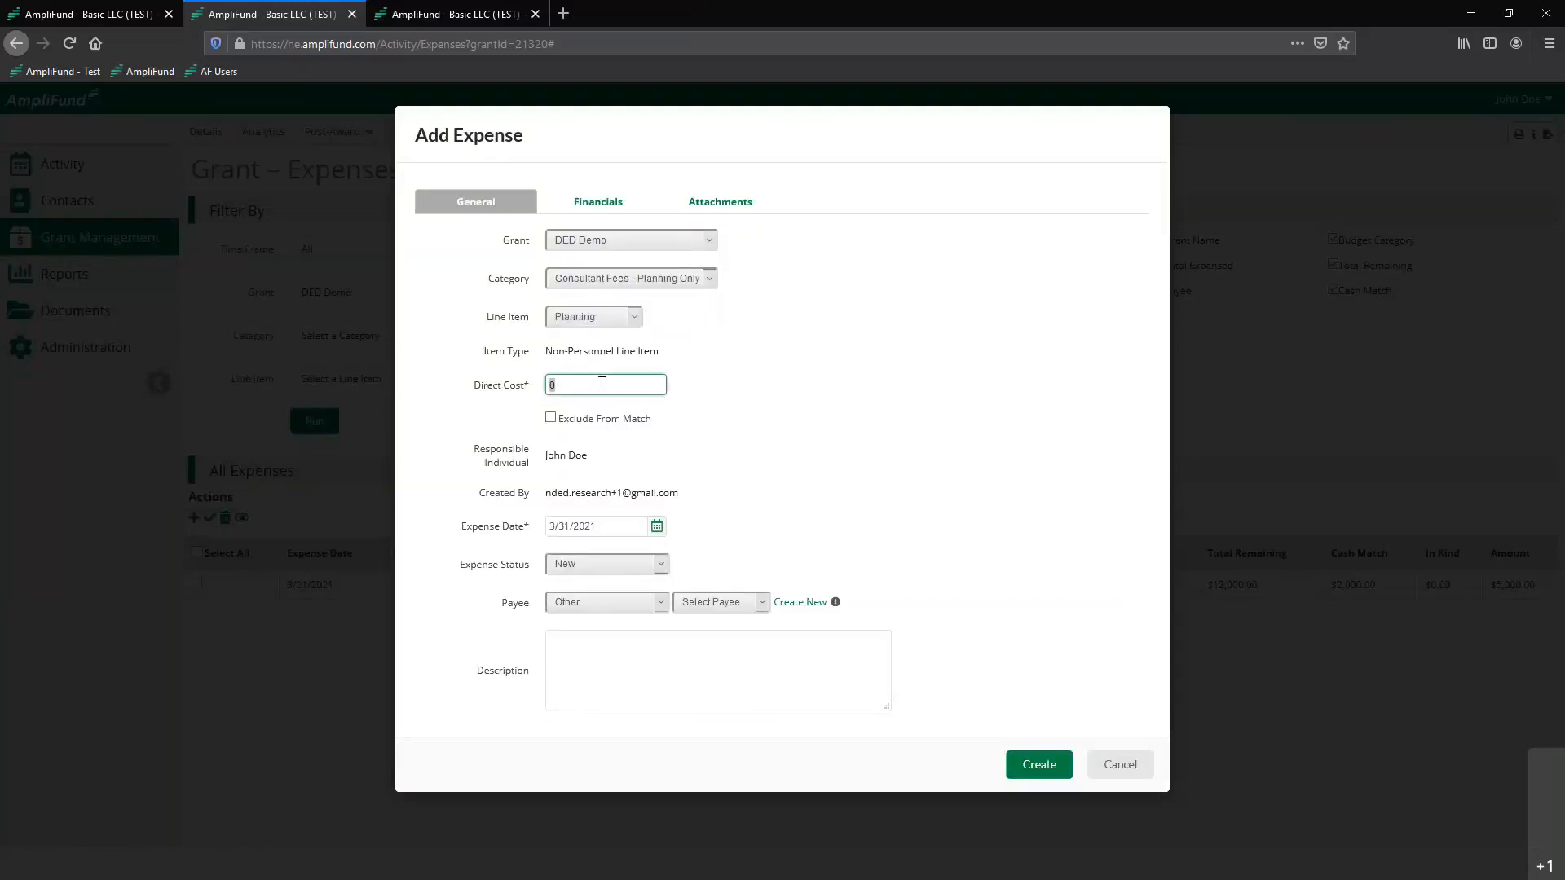
type("3000")
left_click(812, 401)
Set the expense status to Reviewed and describe the expense as "Invoice 4512"
left_click(604, 563)
left_click(593, 622)
left_click(585, 661)
type("Invoice")
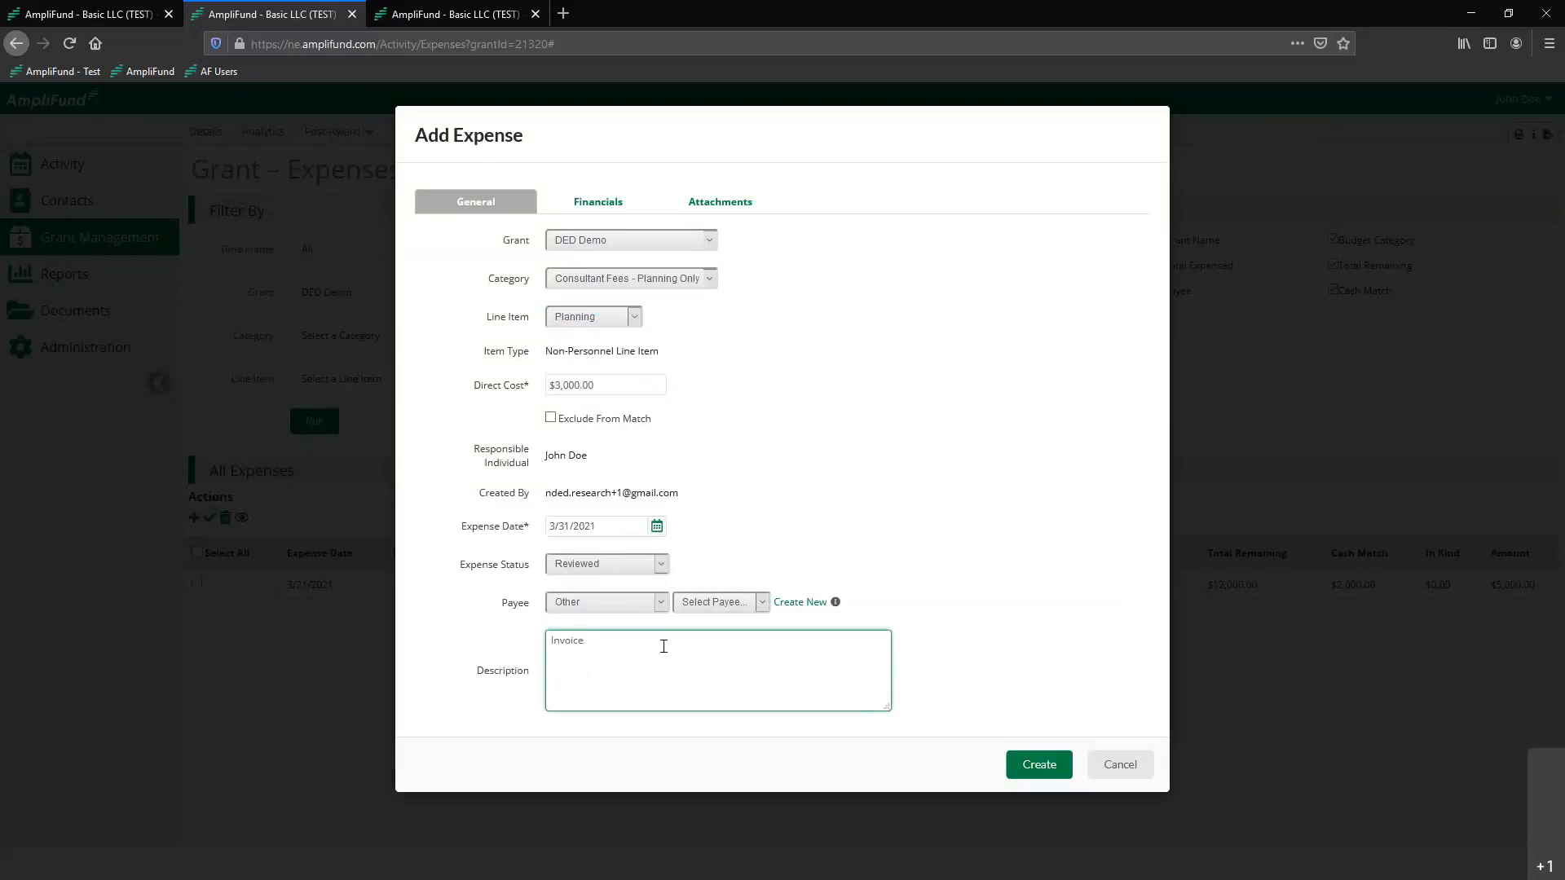
key("Tab")
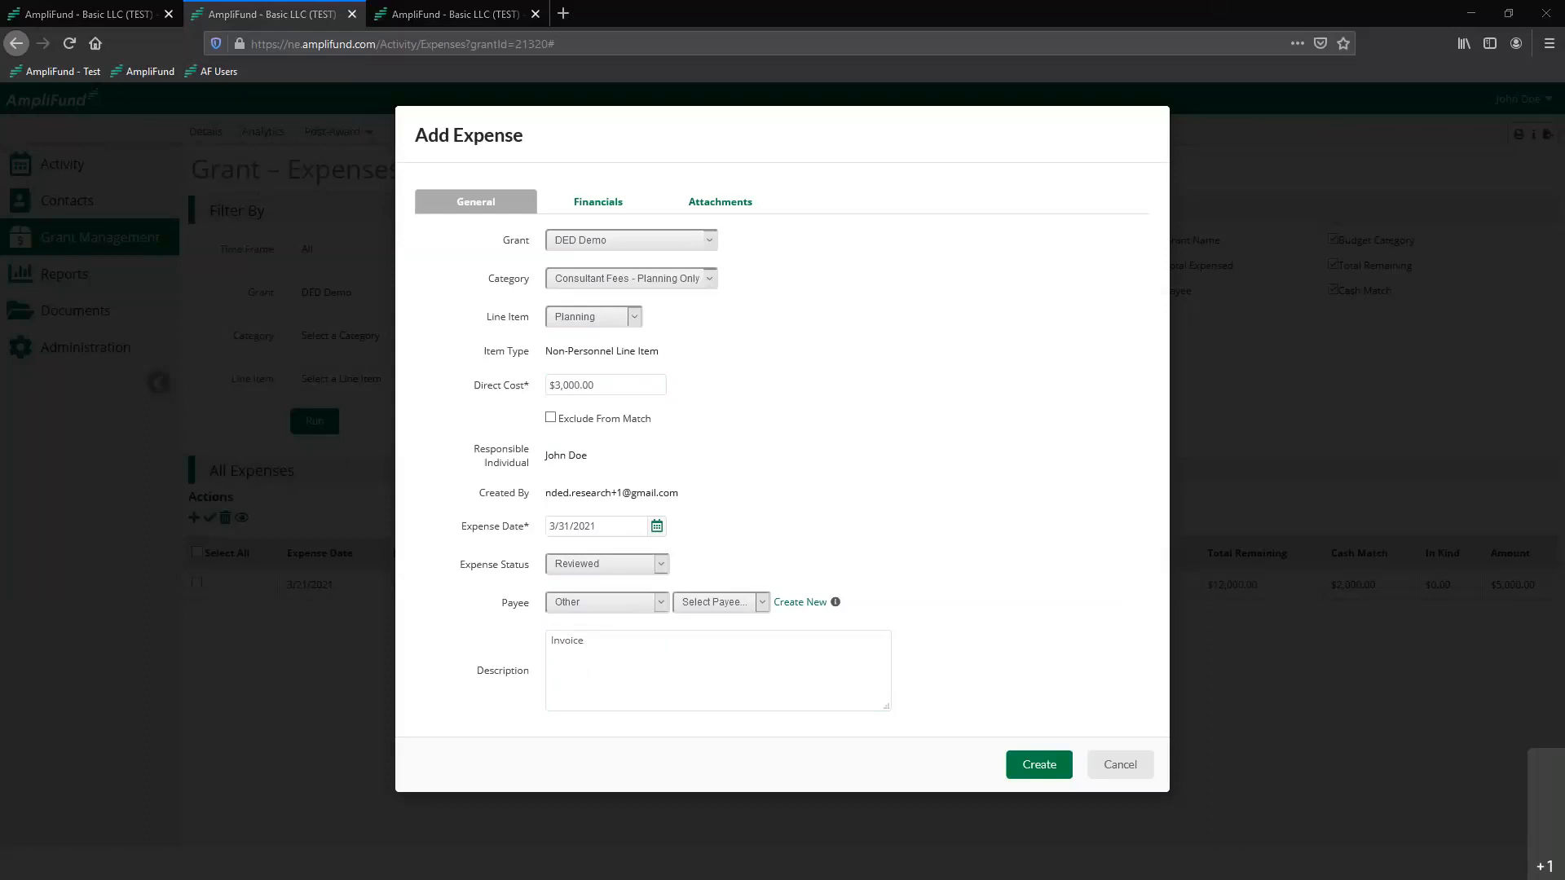
left_click(683, 649)
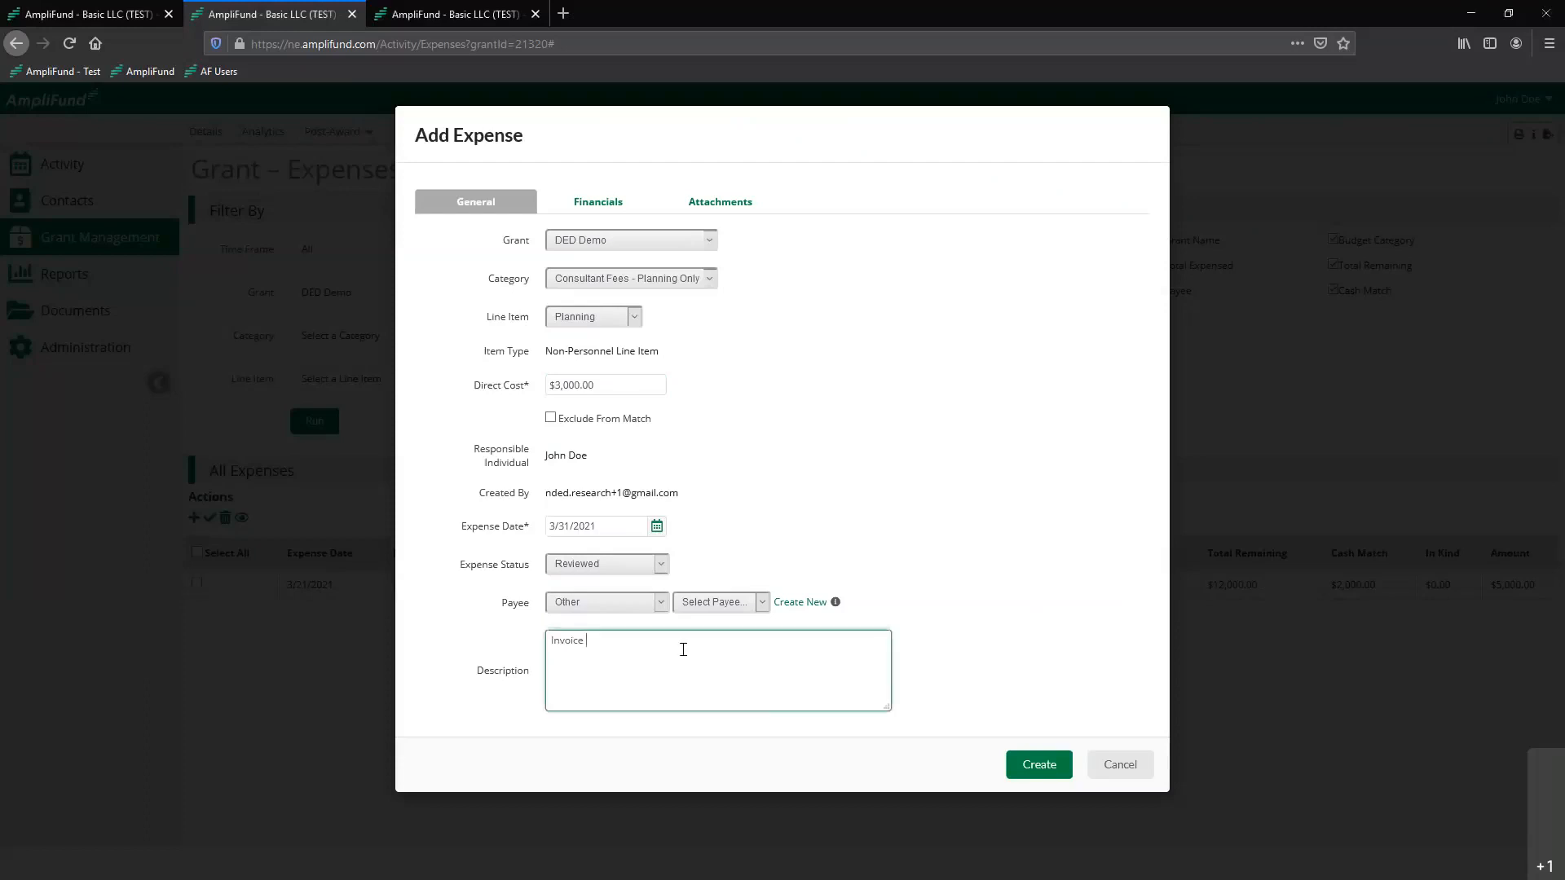
type("4512")
Set the $3,000 expense's cash match to a dollar amount of $1,000
left_click(603, 203)
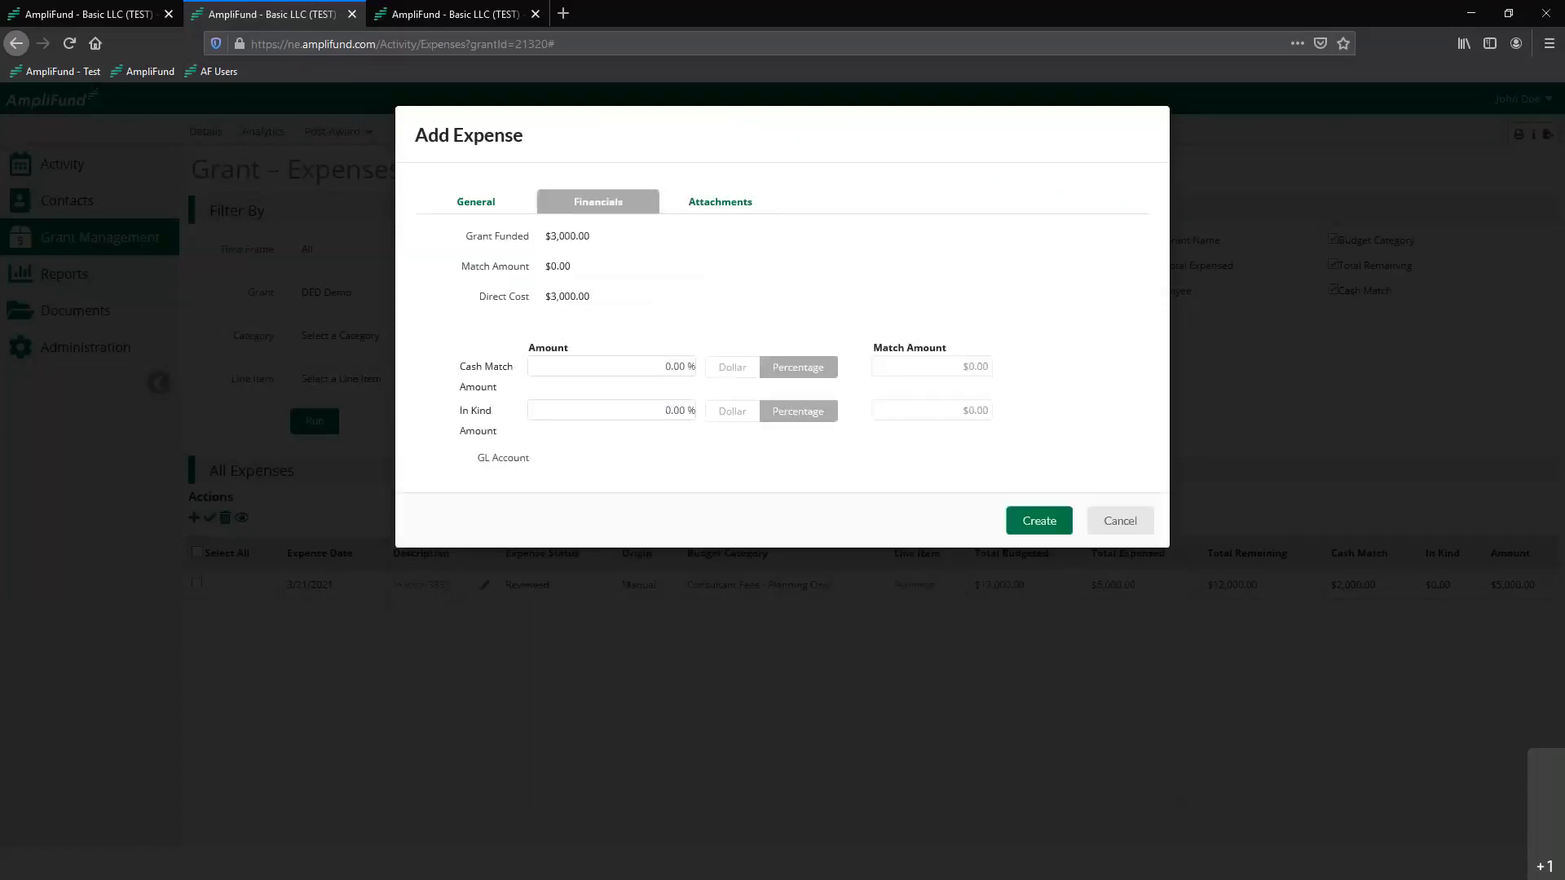
left_click(662, 366)
type("1000")
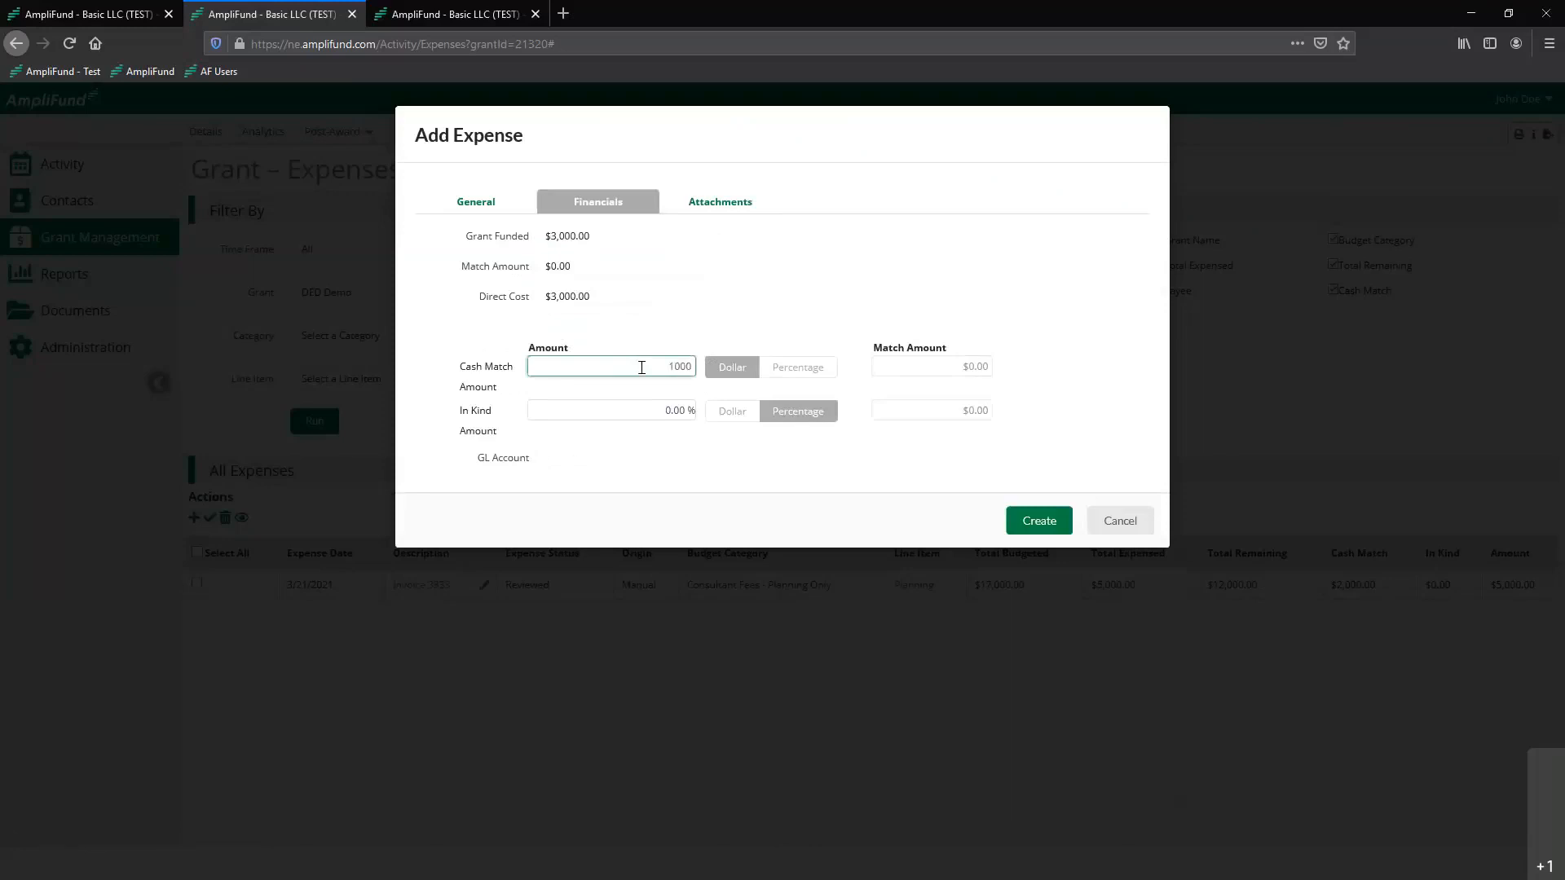
left_click(681, 314)
Attach the file "invoice 4512" from the Demo_Information folder and create the expense
left_click(734, 210)
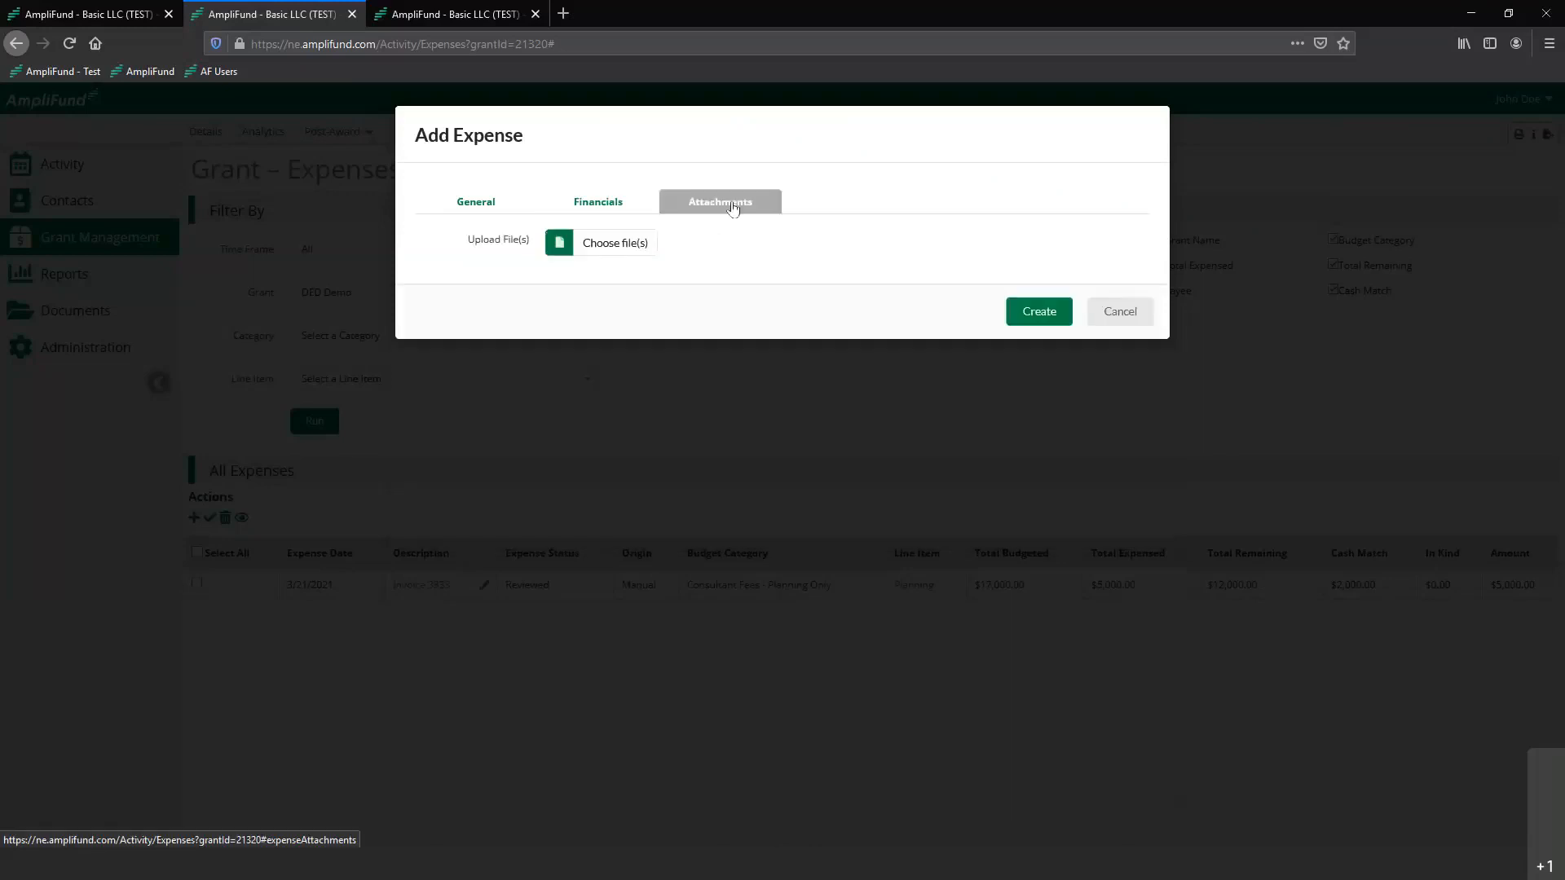
left_click(628, 246)
double_click(322, 126)
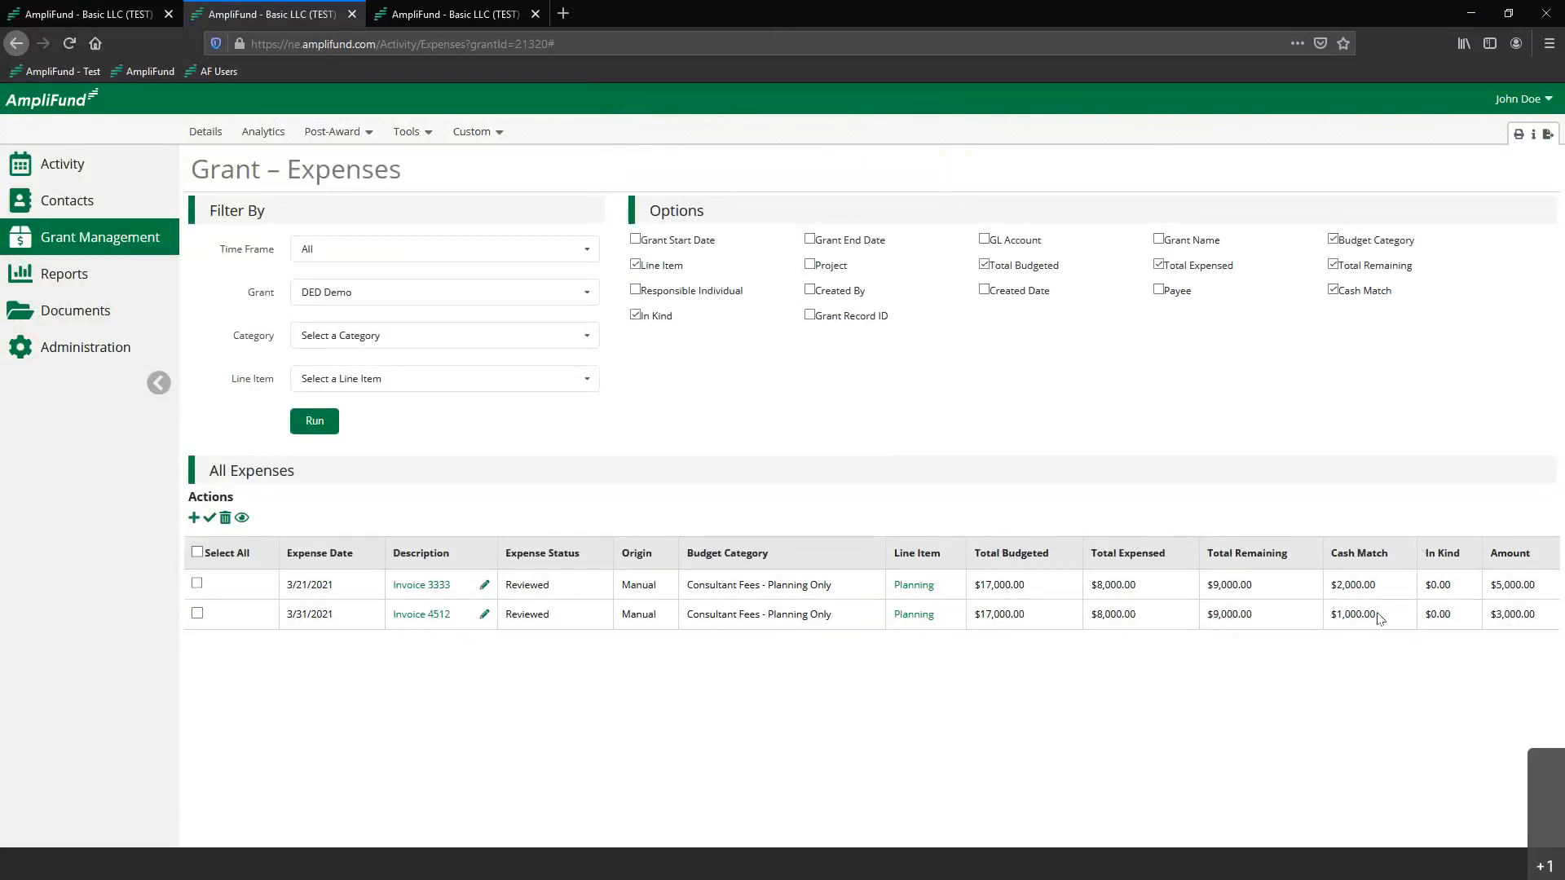
Start another expense for the Planning line item with a direct cost of $7,000 and an expense date of 4/1/2021
left_click(194, 518)
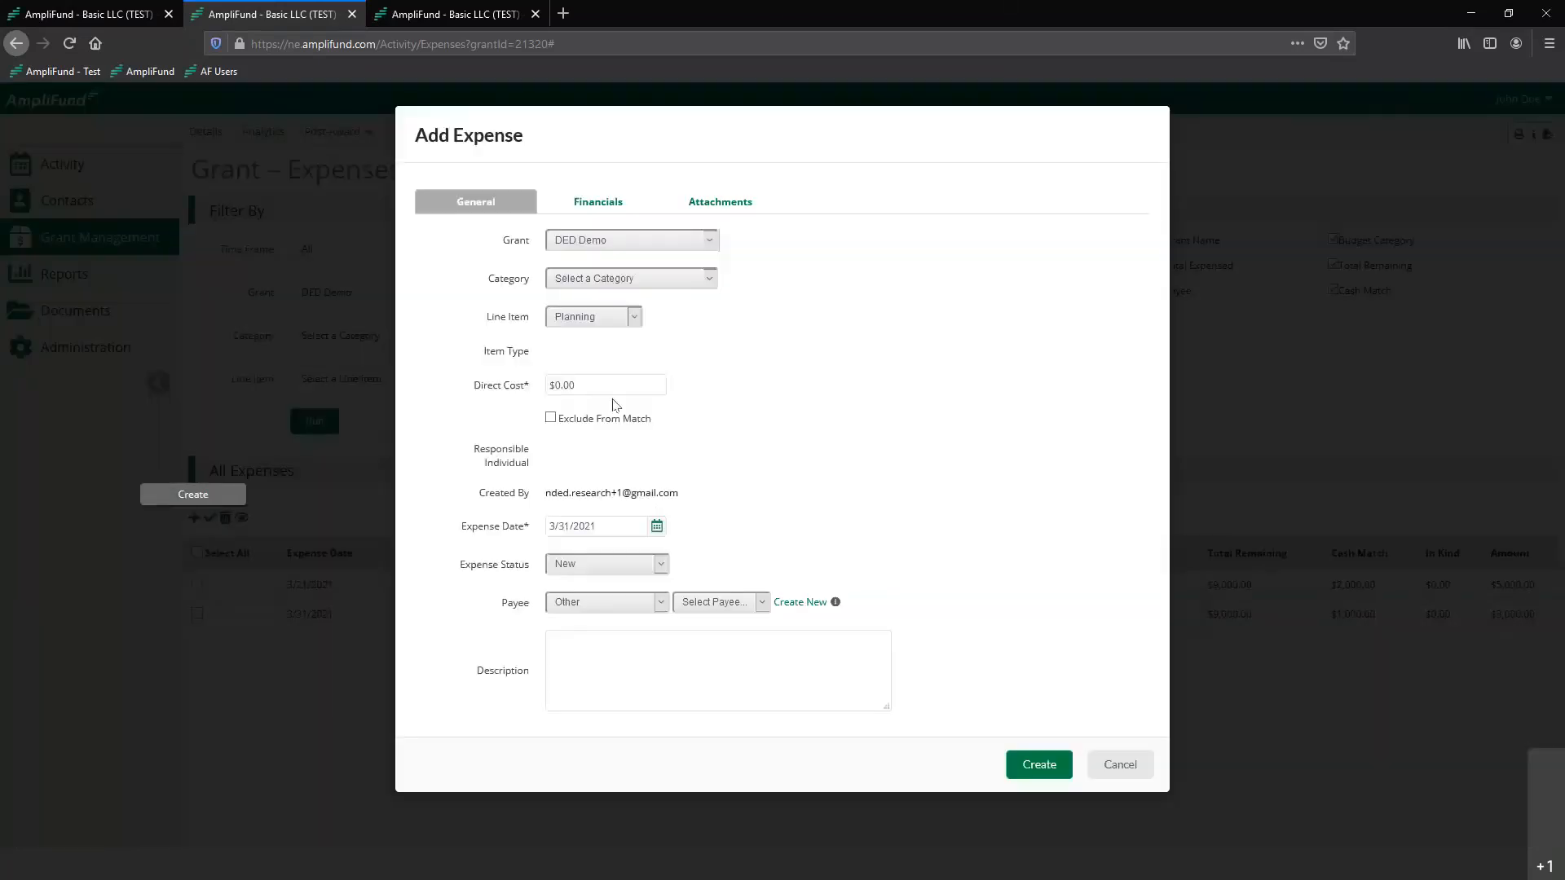
left_click(606, 383)
type("7000")
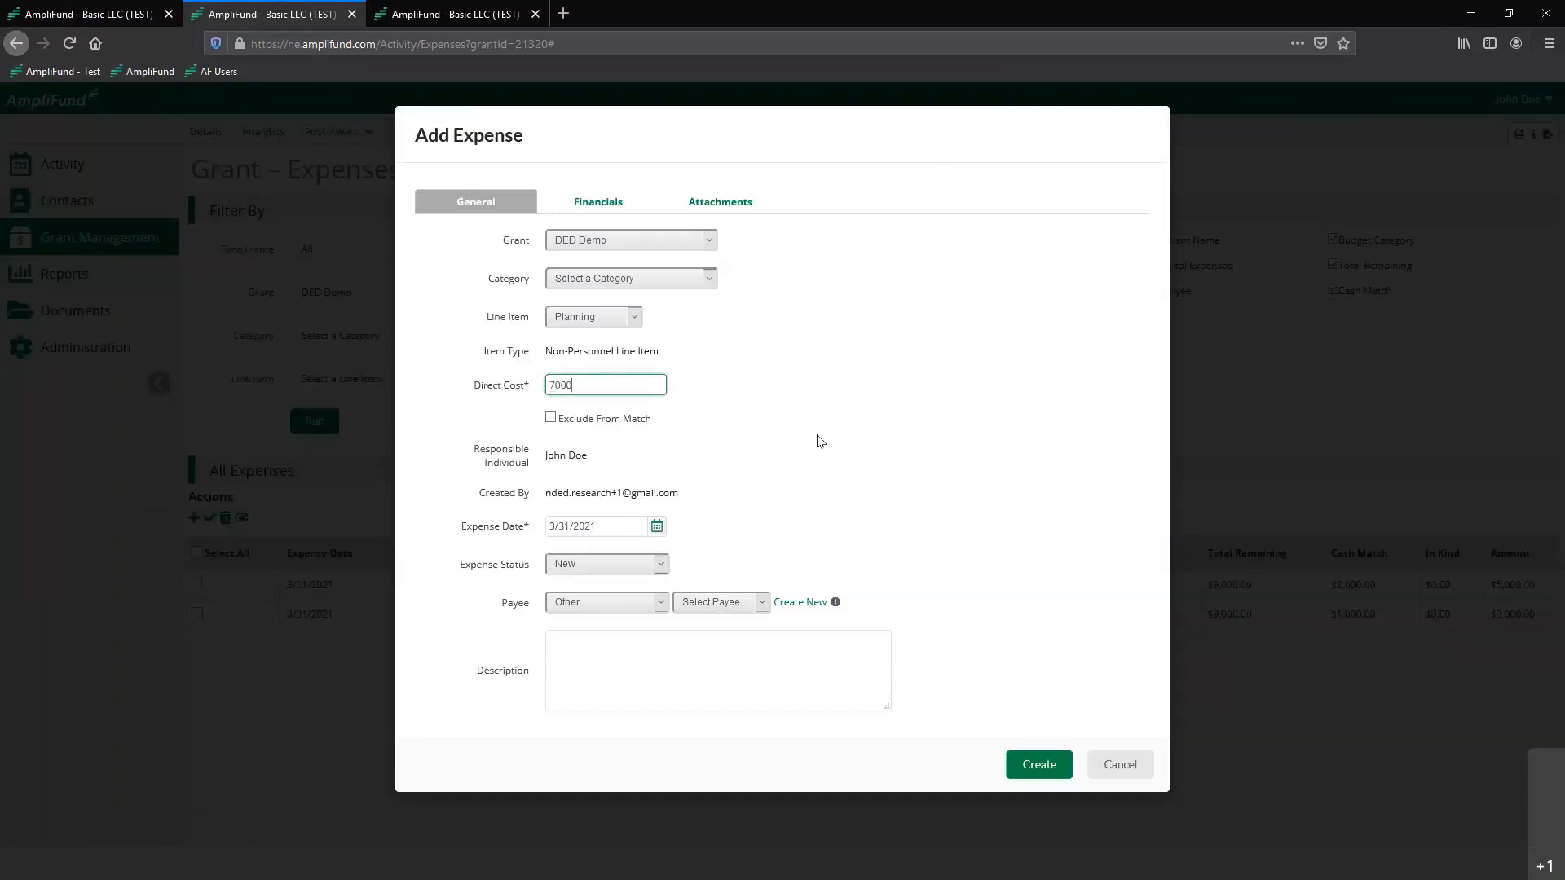
left_click(599, 526)
left_click(657, 526)
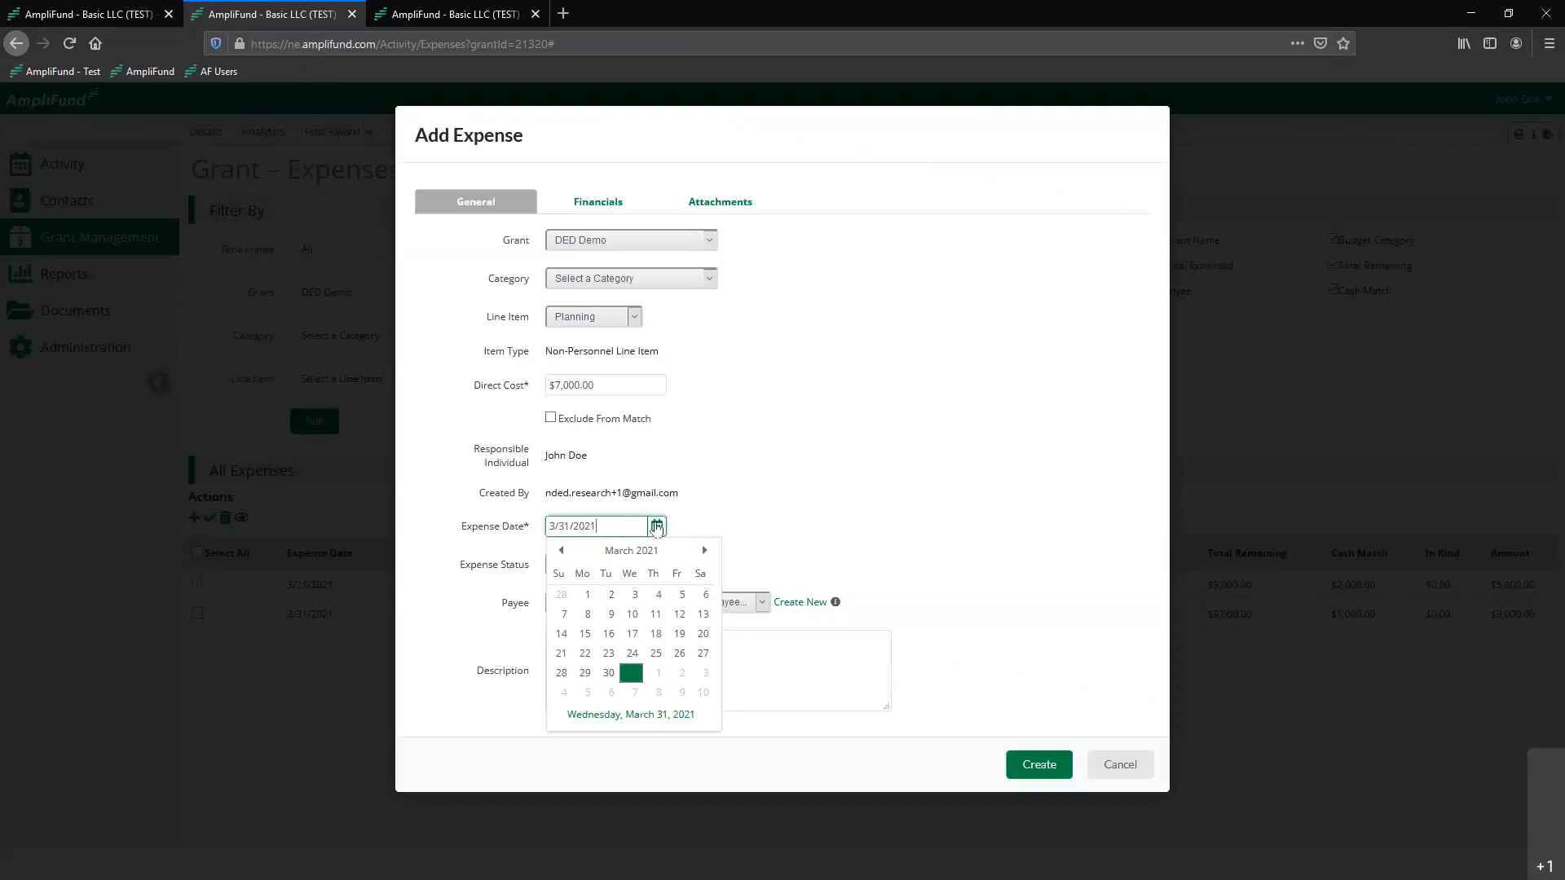
left_click(658, 678)
left_click(865, 516)
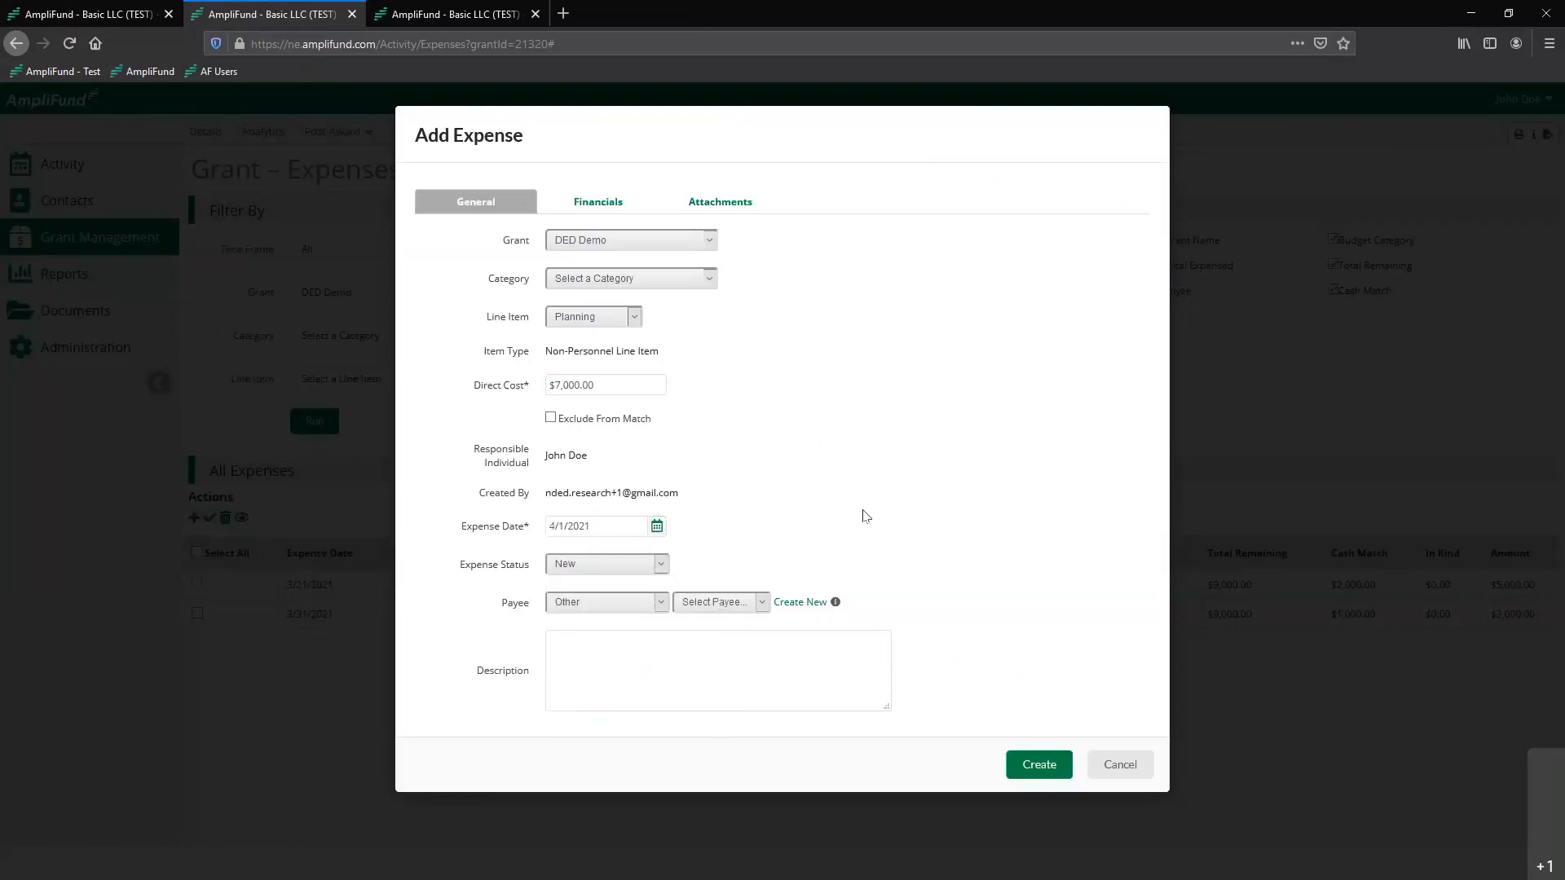
Set the $7,000 expense's status to Reviewed and its description to "Invoice 123"
left_click(590, 568)
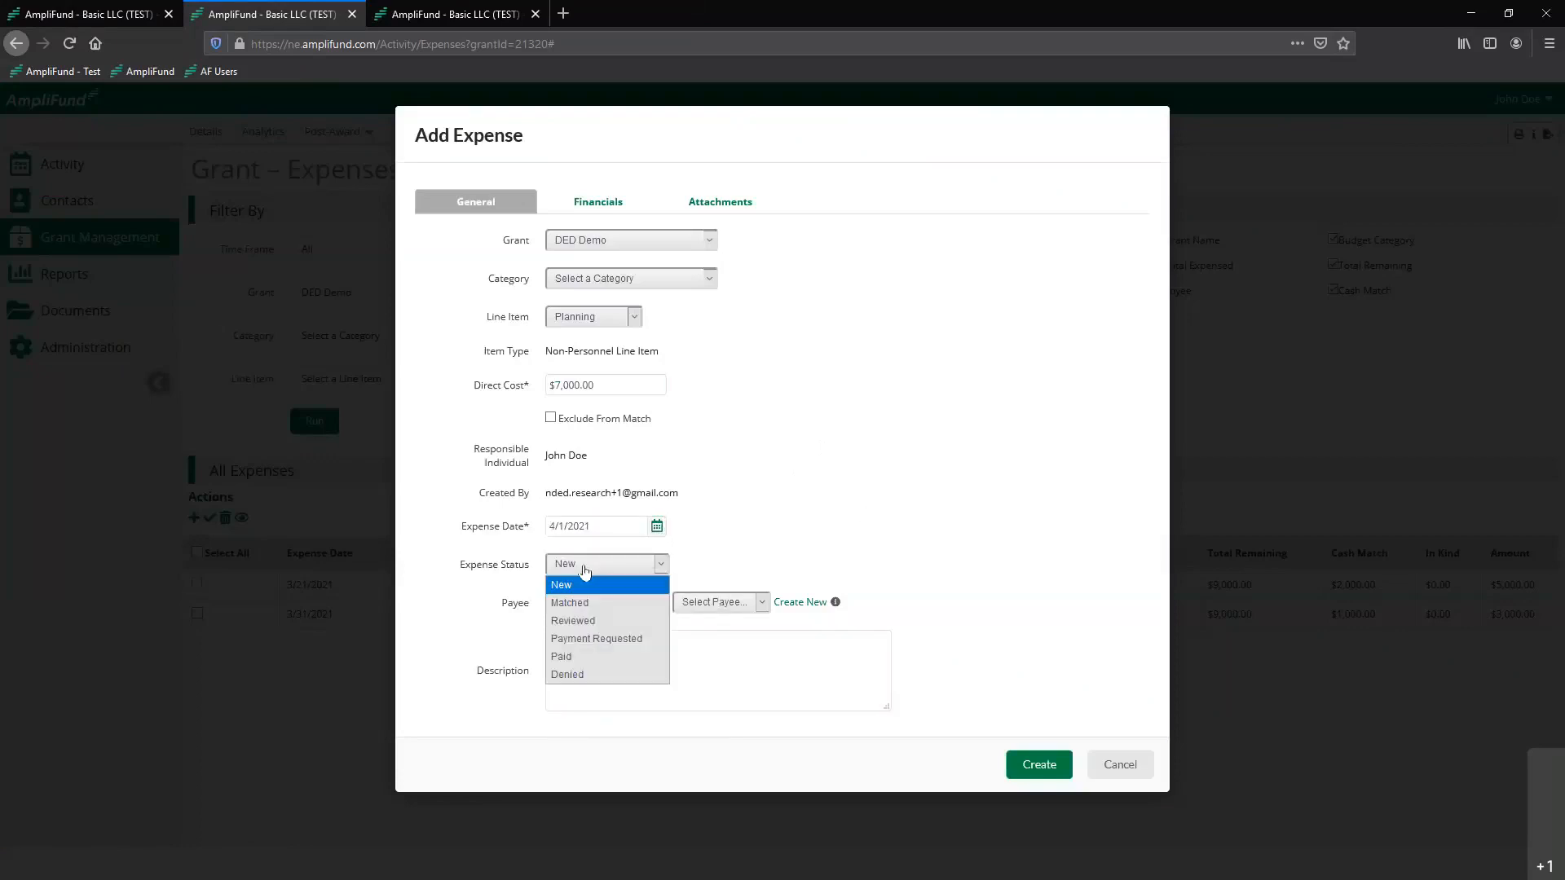
left_click(564, 625)
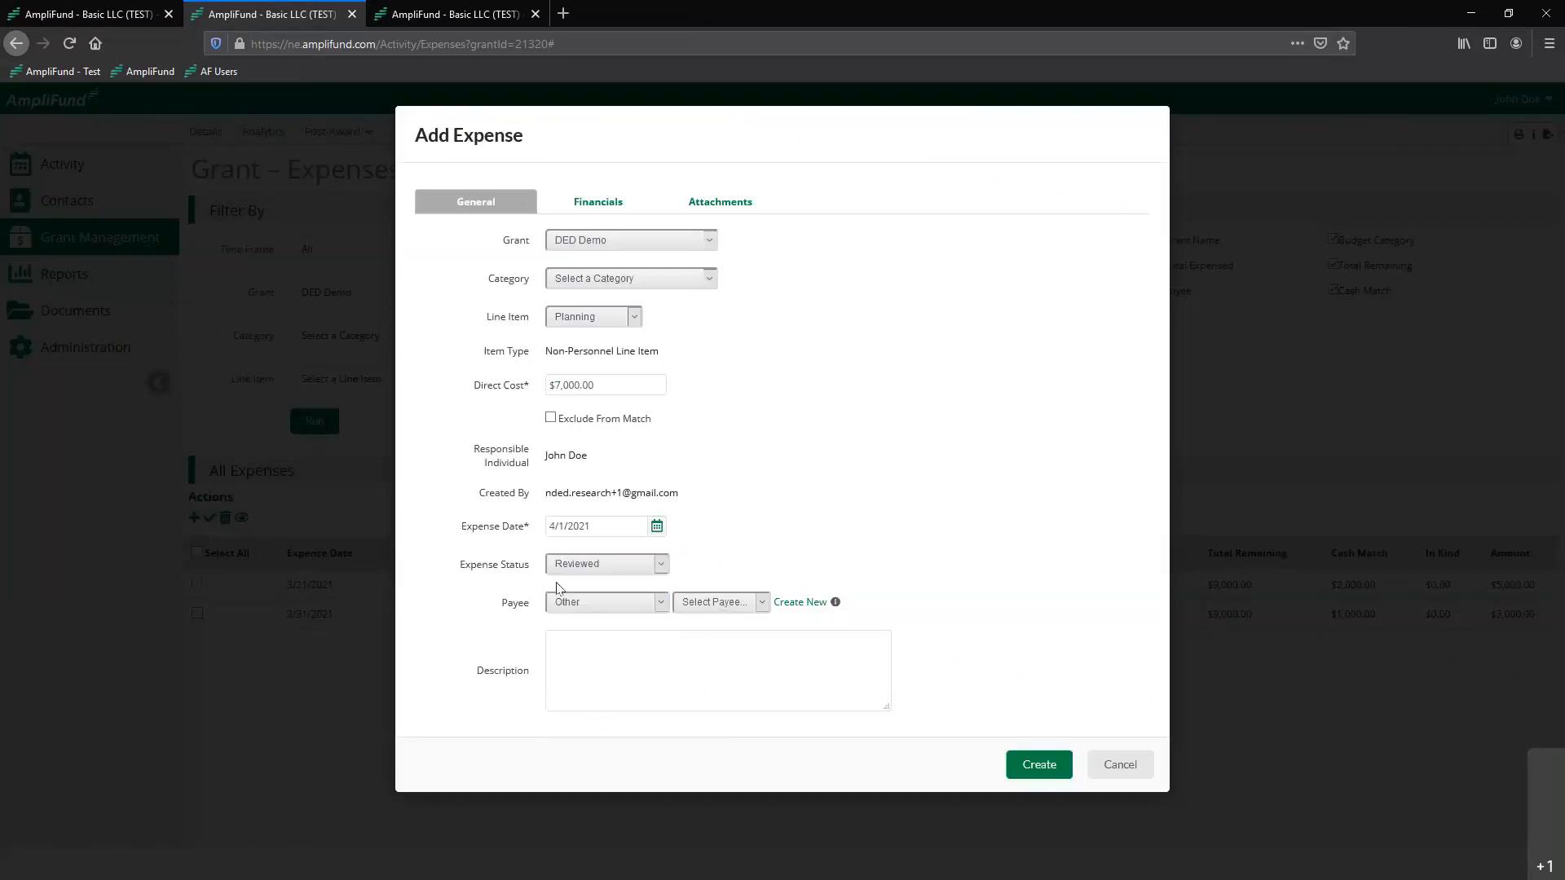
left_click(597, 642)
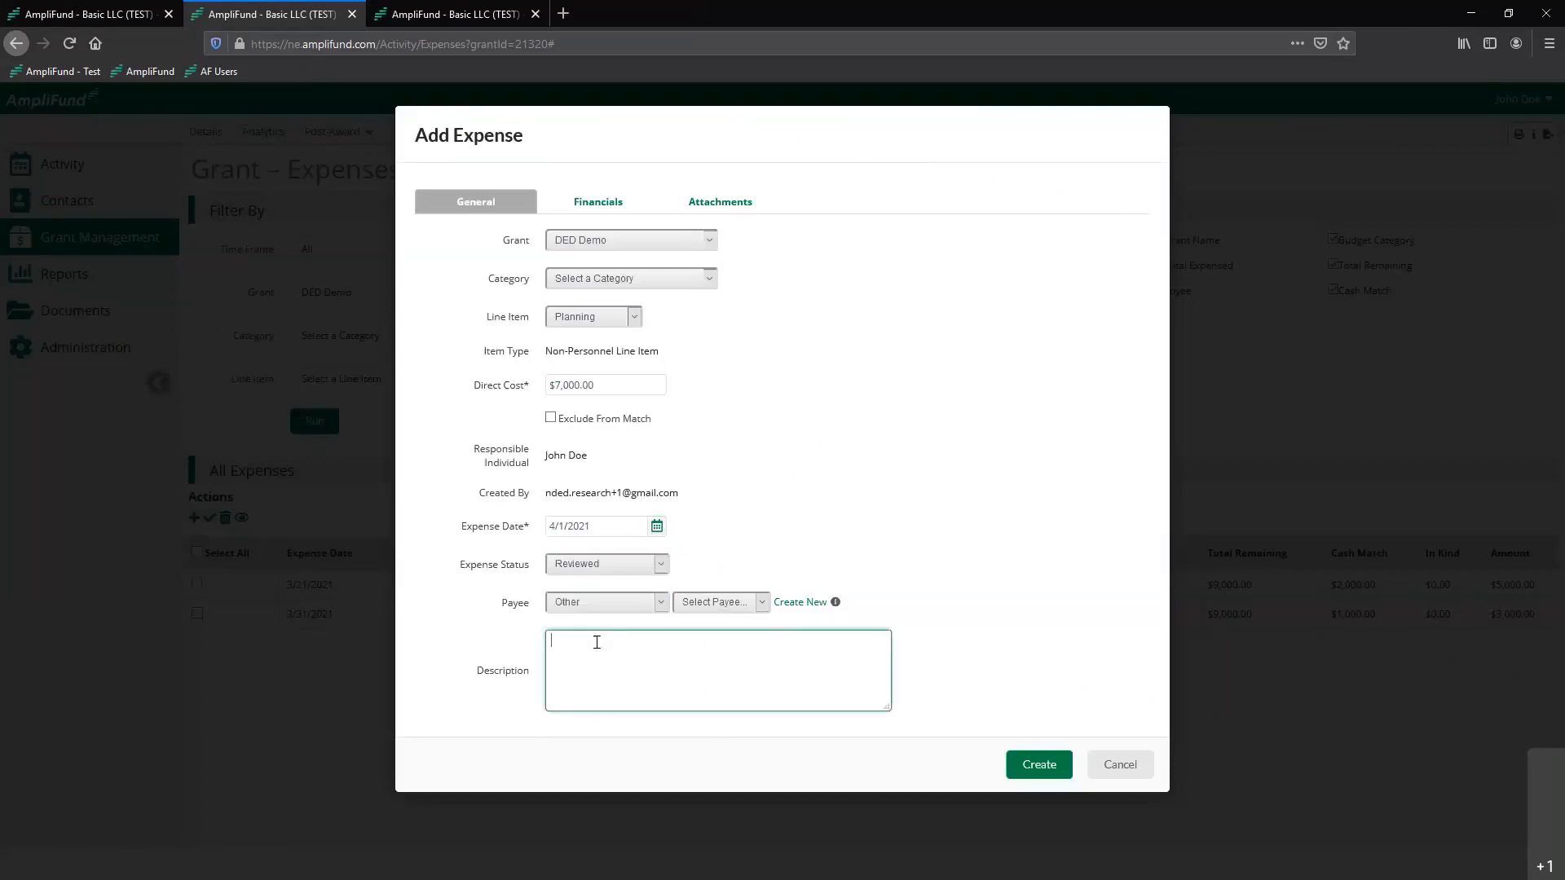
type("Invoice 123")
left_click(841, 495)
Try excluding the $7,000 expense from match, and compare its financials with and without the exclusion
left_click(652, 388)
left_click(625, 421)
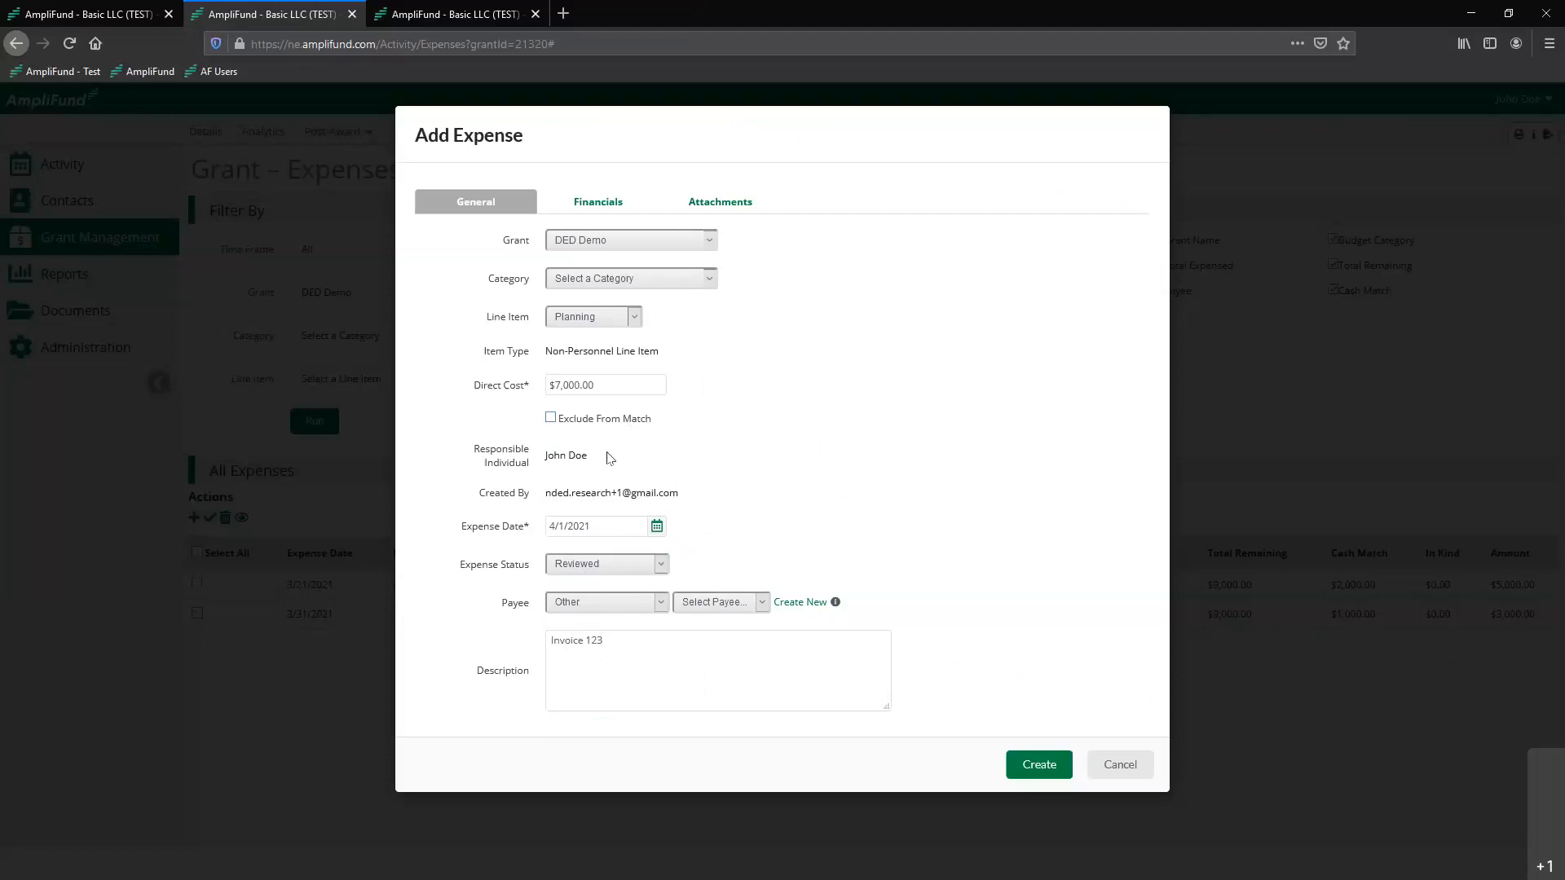
left_click(549, 422)
left_click(616, 209)
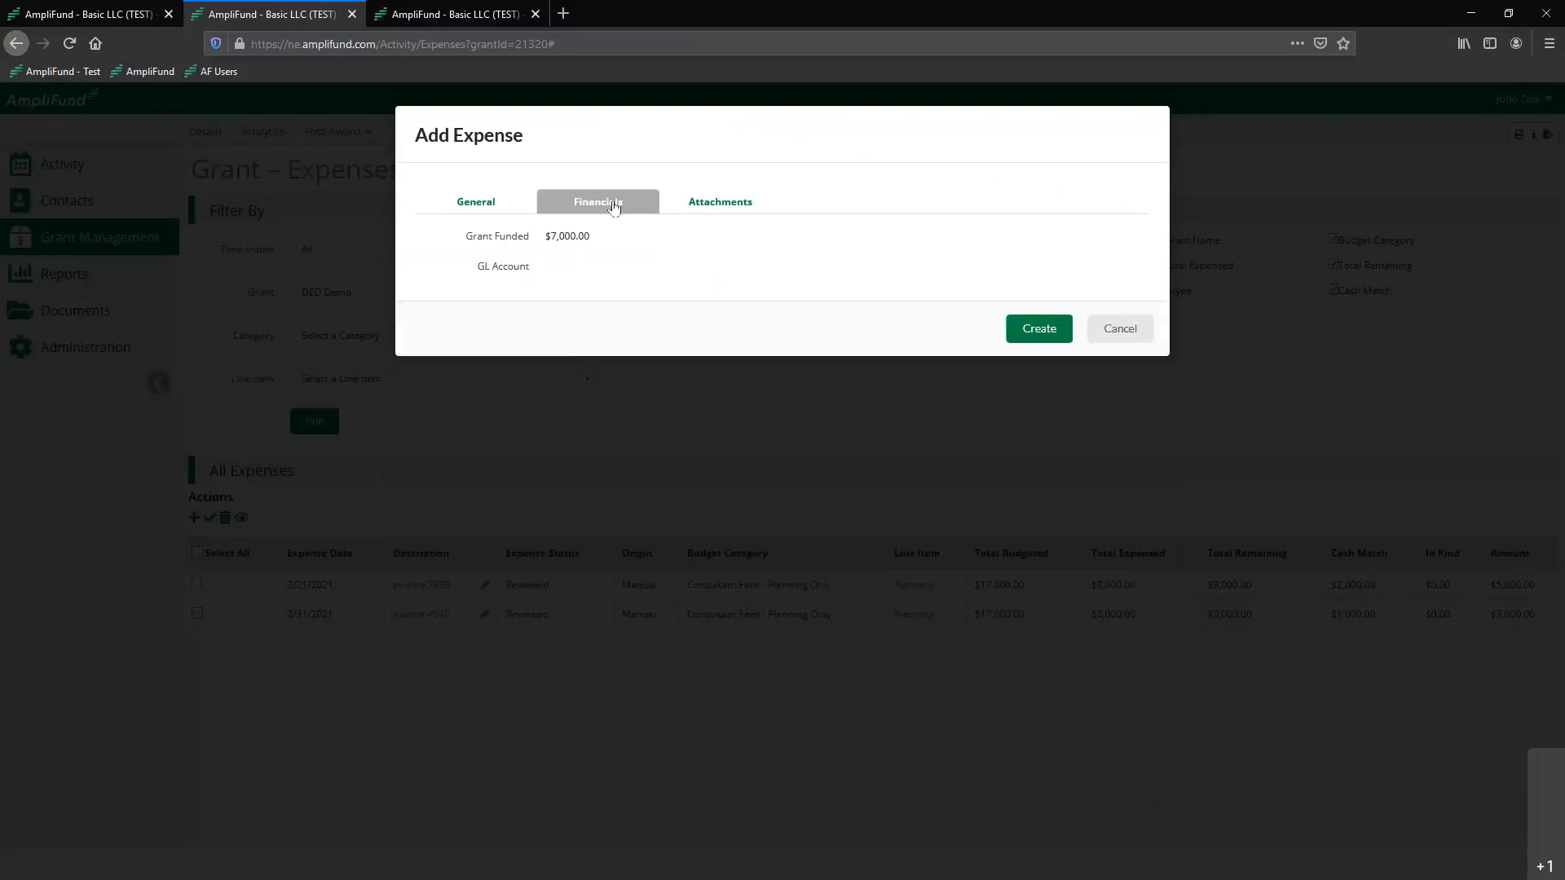
left_click(476, 201)
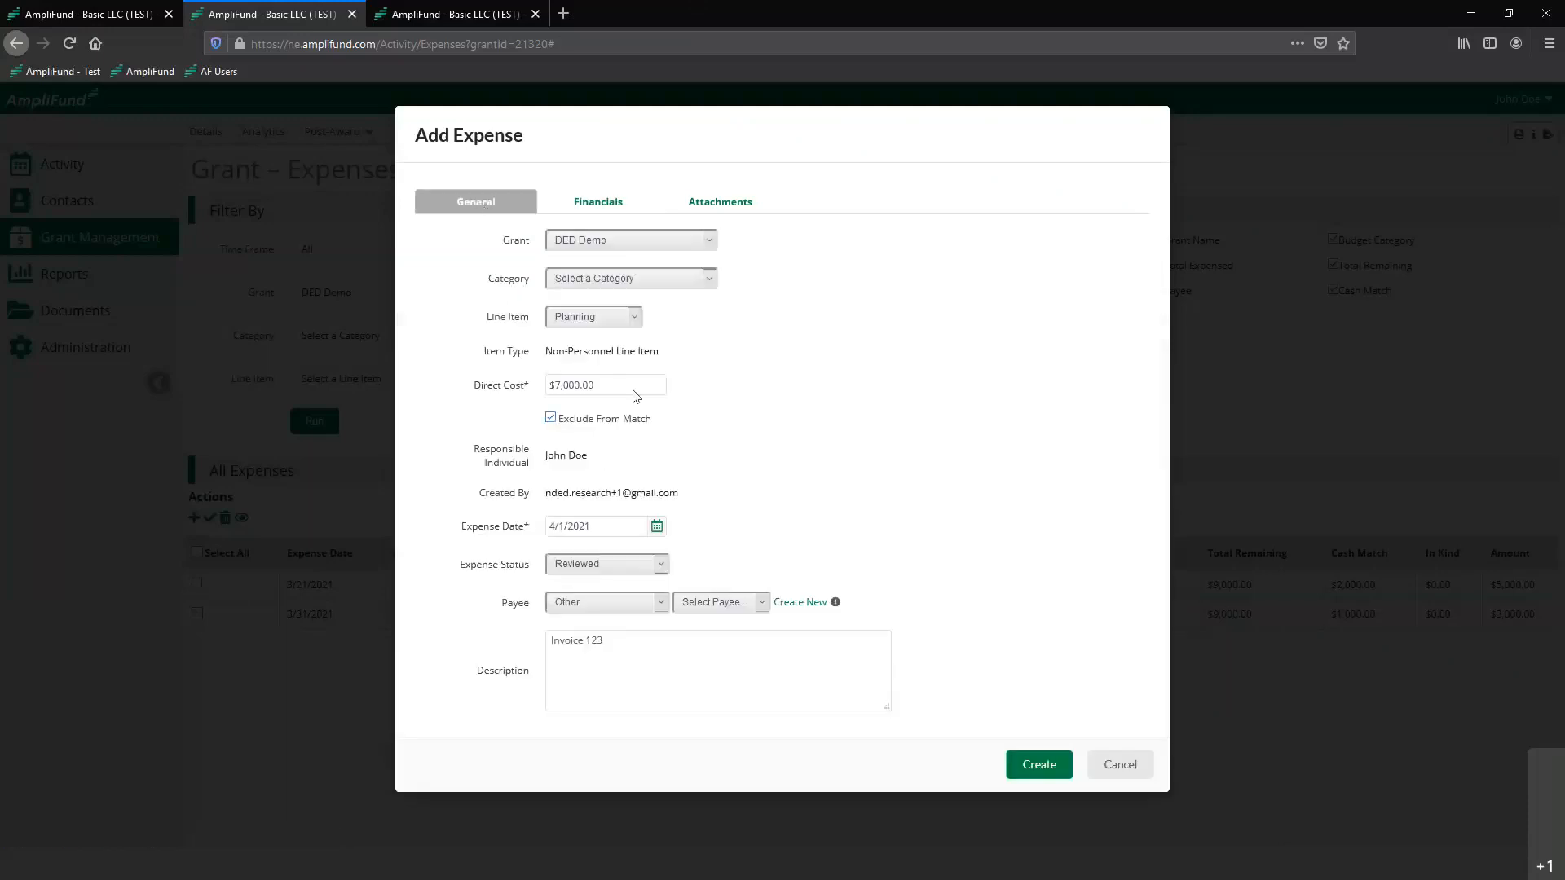
left_click(612, 210)
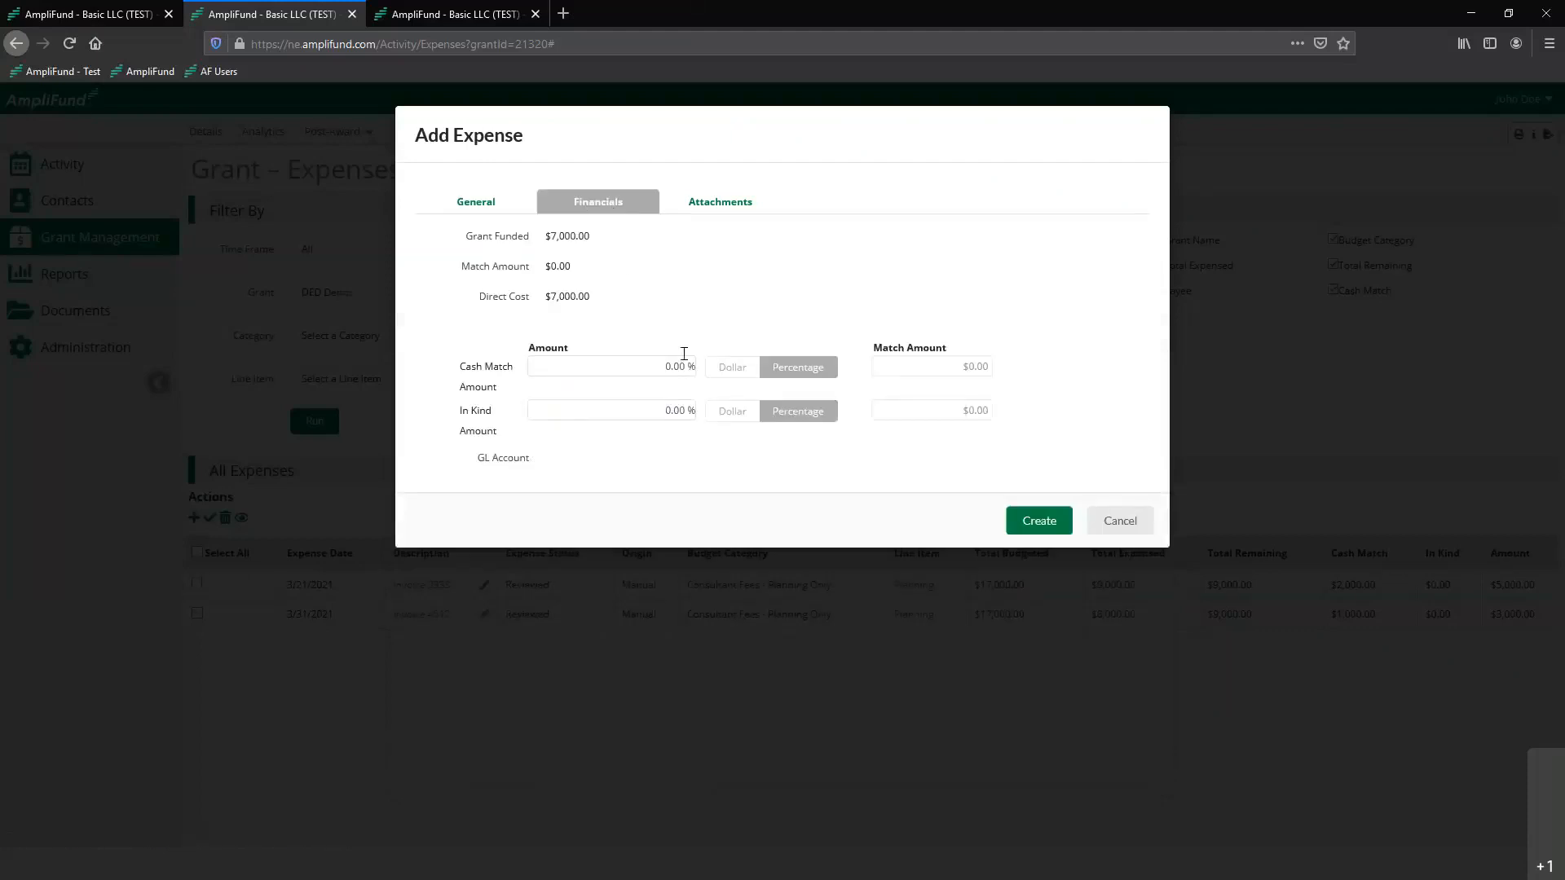
Attach the file "Invoice 123" from the Demo_Information folder and create the $7,000 expense
left_click(725, 205)
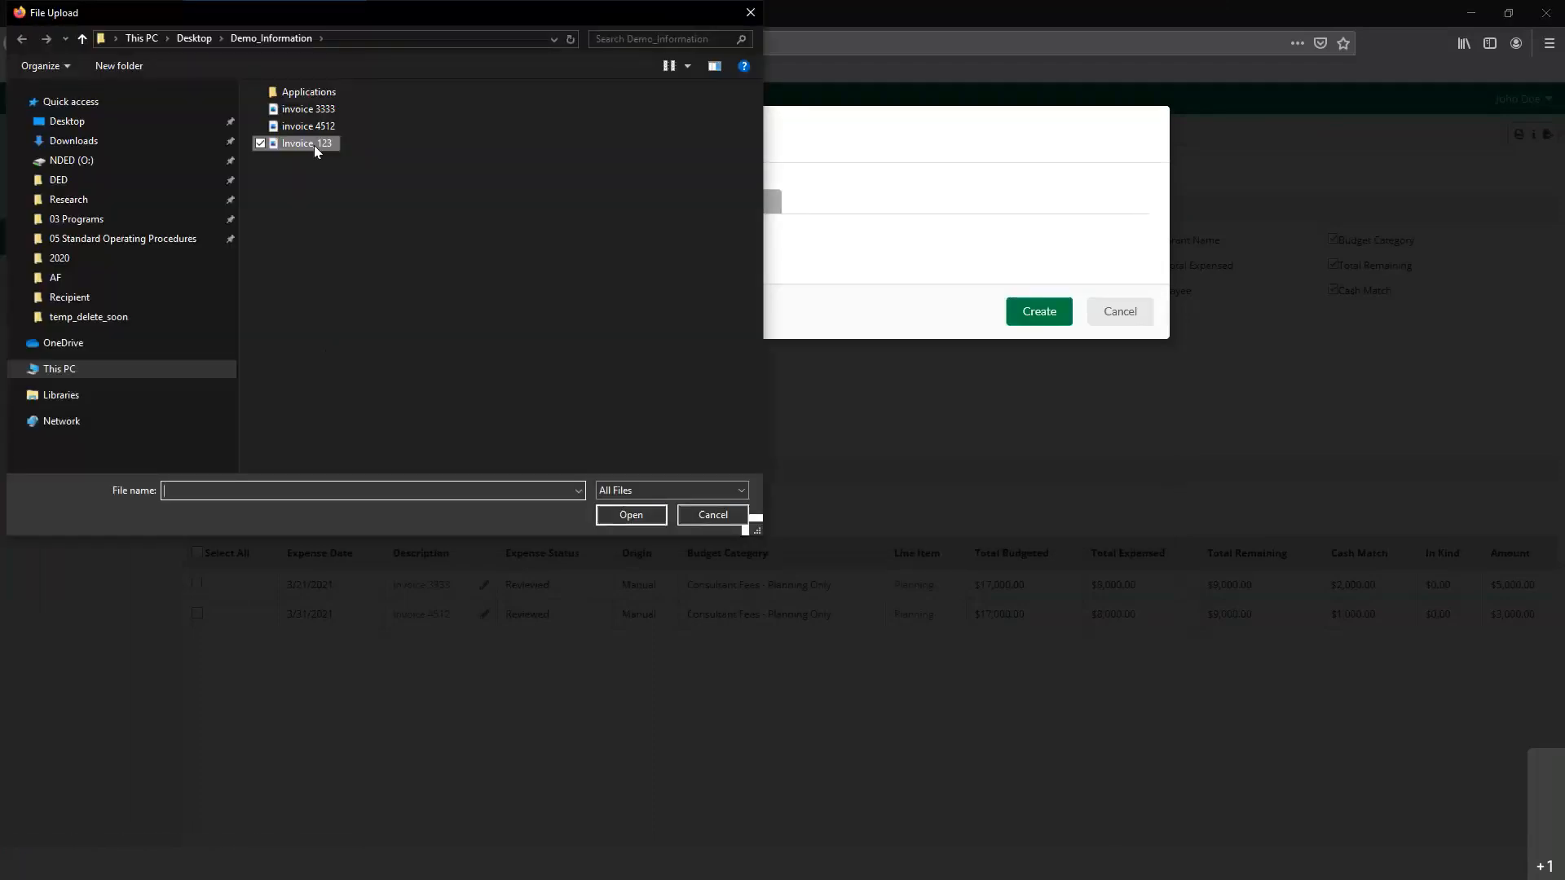
double_click(314, 145)
left_click(1039, 348)
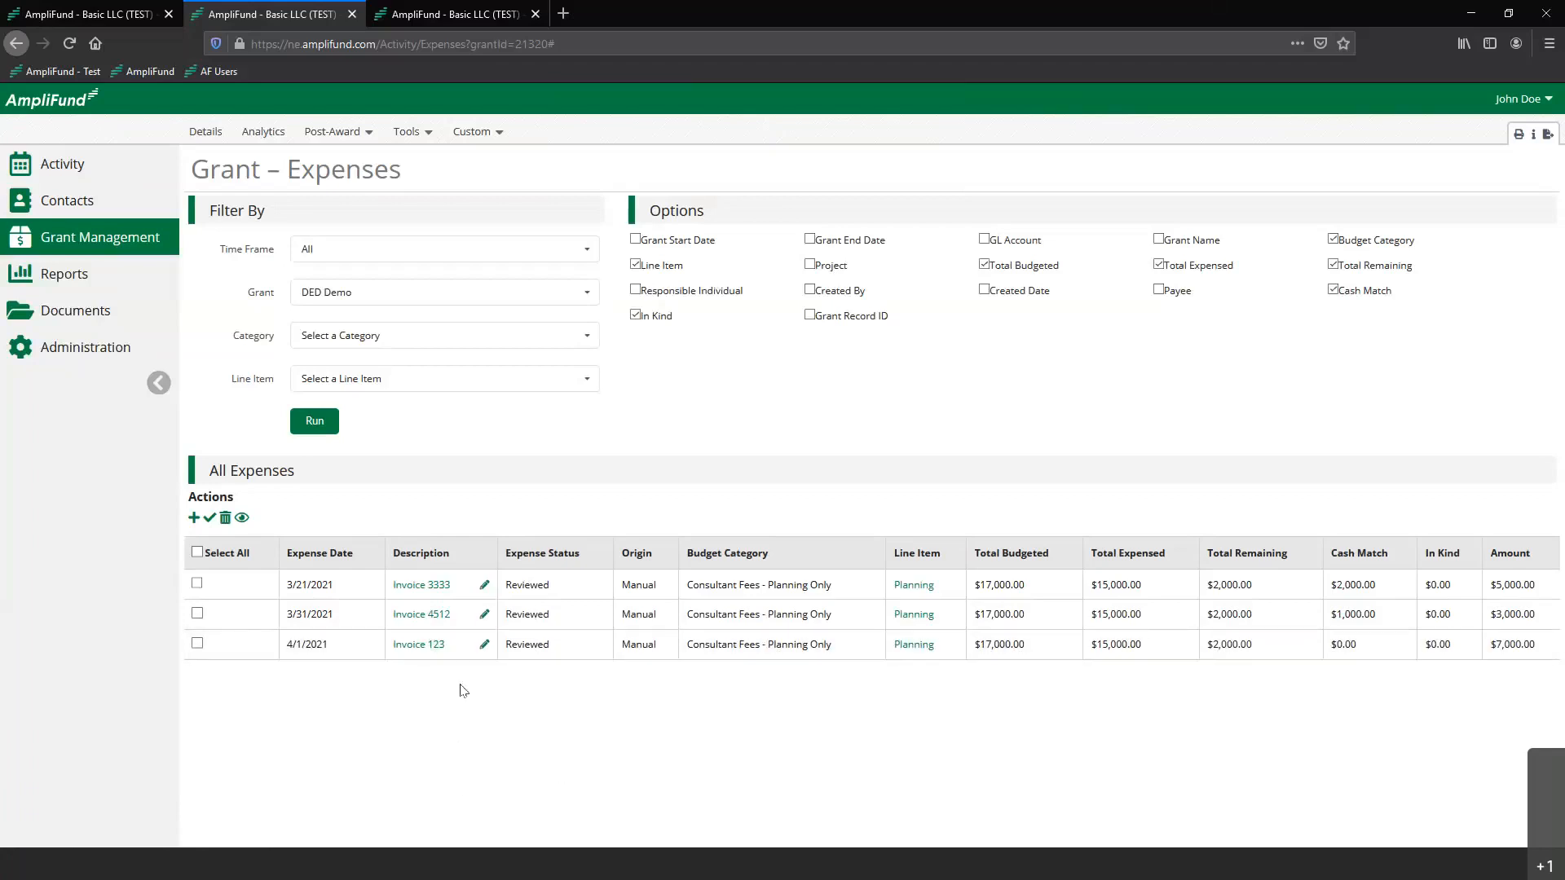
View the details of the Invoice 123 expense and close them
left_click(414, 645)
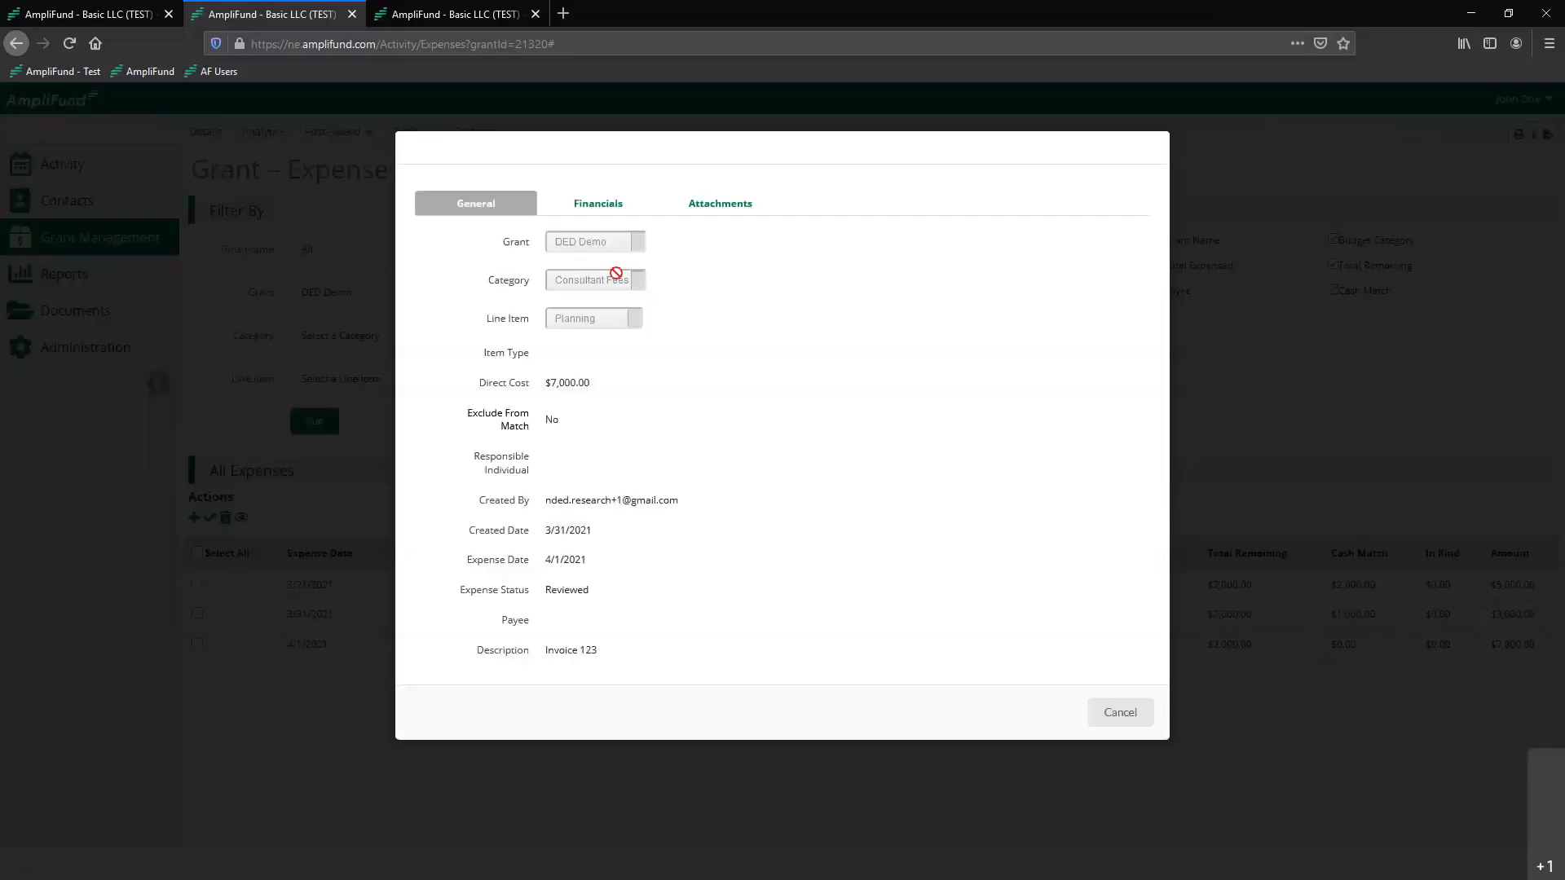
left_click(1229, 427)
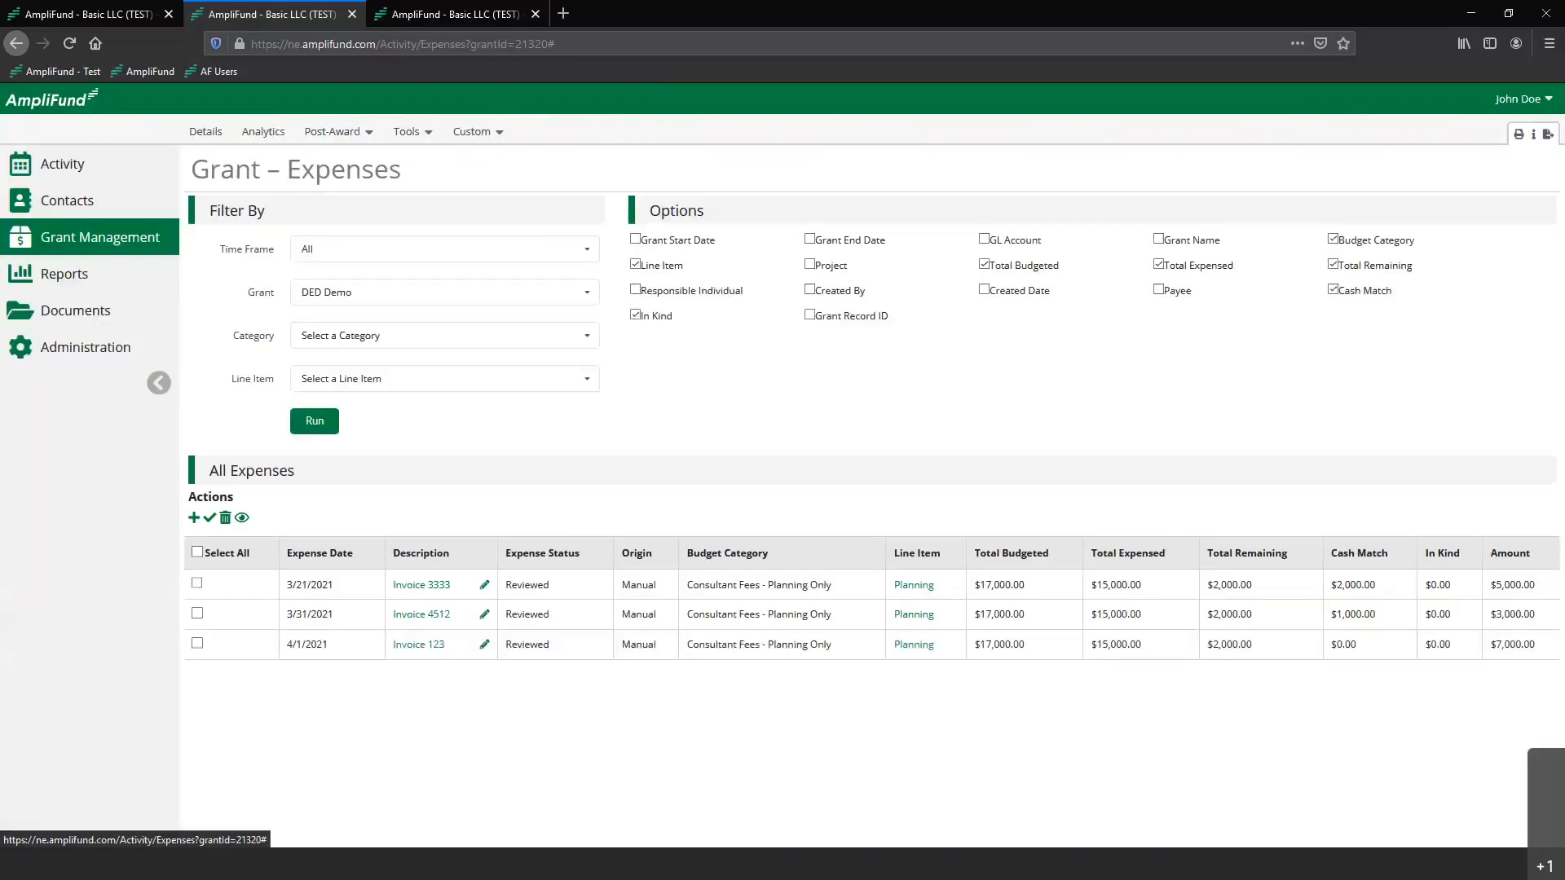